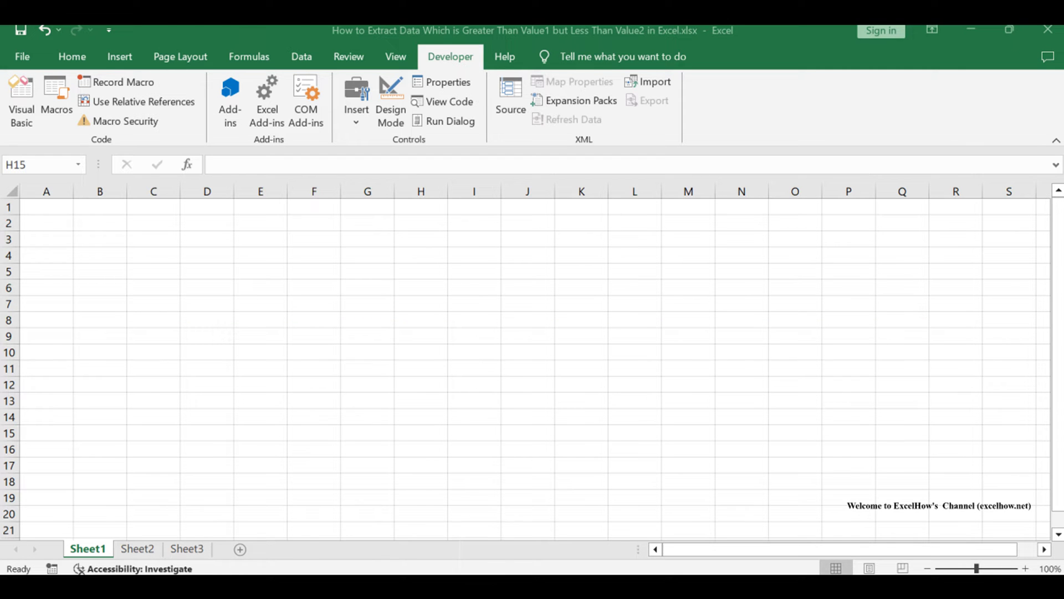
# Step: Open Sheet2 and examine the Method 1 filter instructions, the ID and Score data, and the Level A and Level B headers
pyautogui.hotkey('ctrl', 'pagedown')
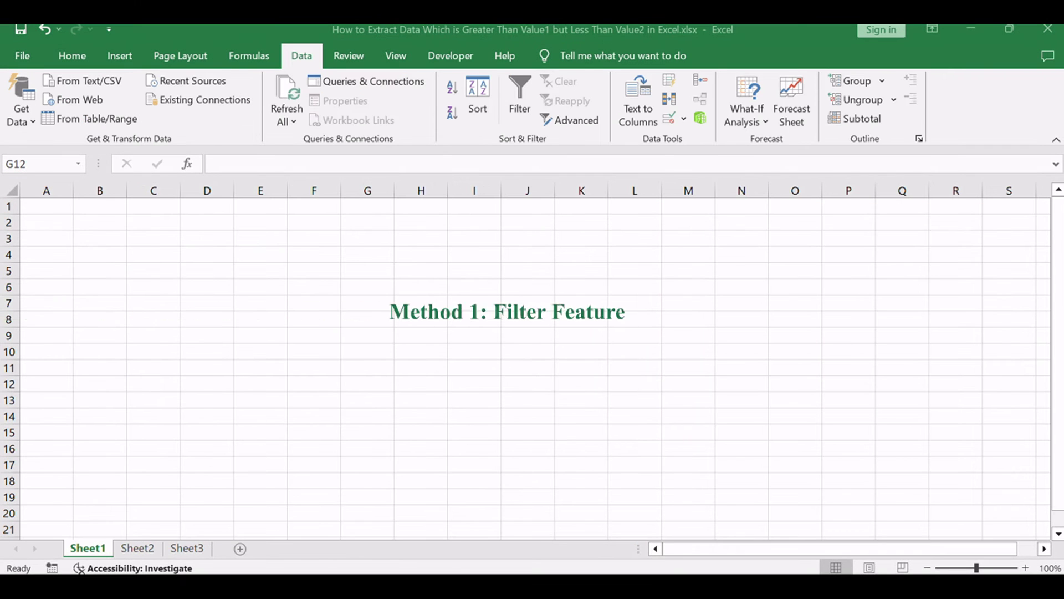
pyautogui.click(118, 331)
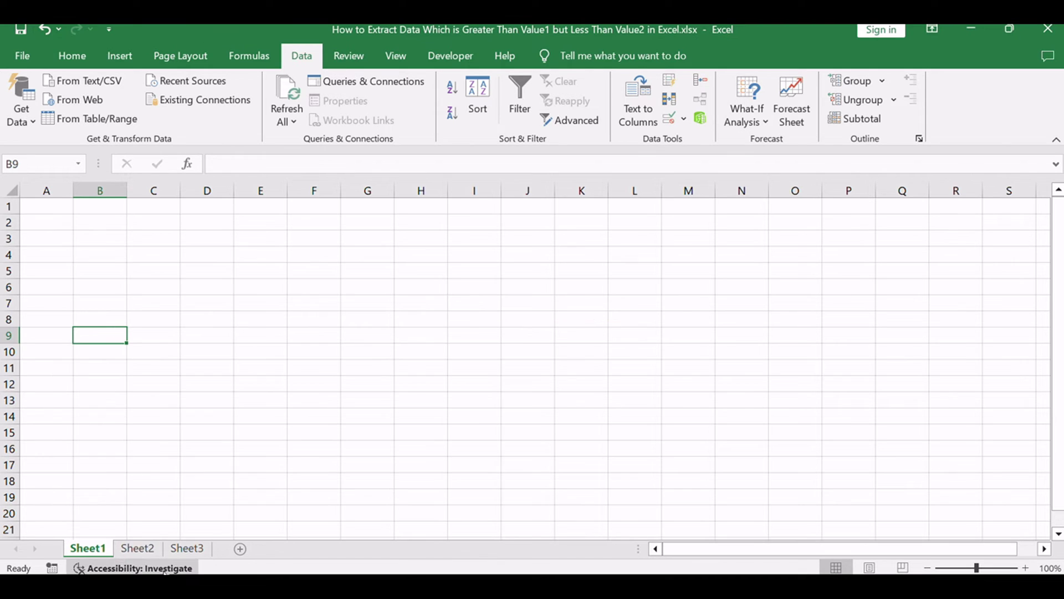
pyautogui.click(138, 549)
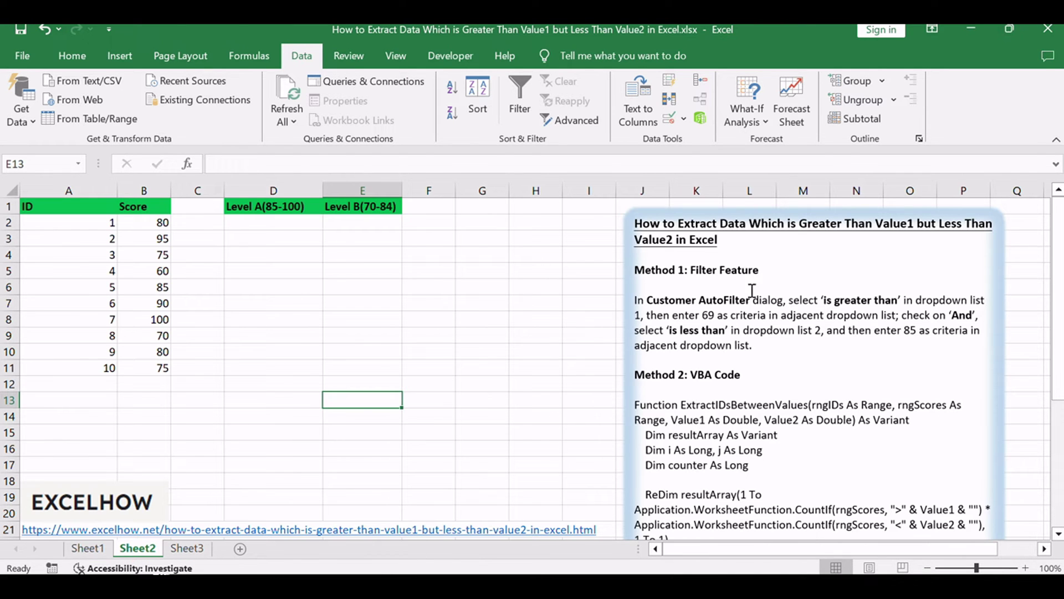
pyautogui.click(706, 275)
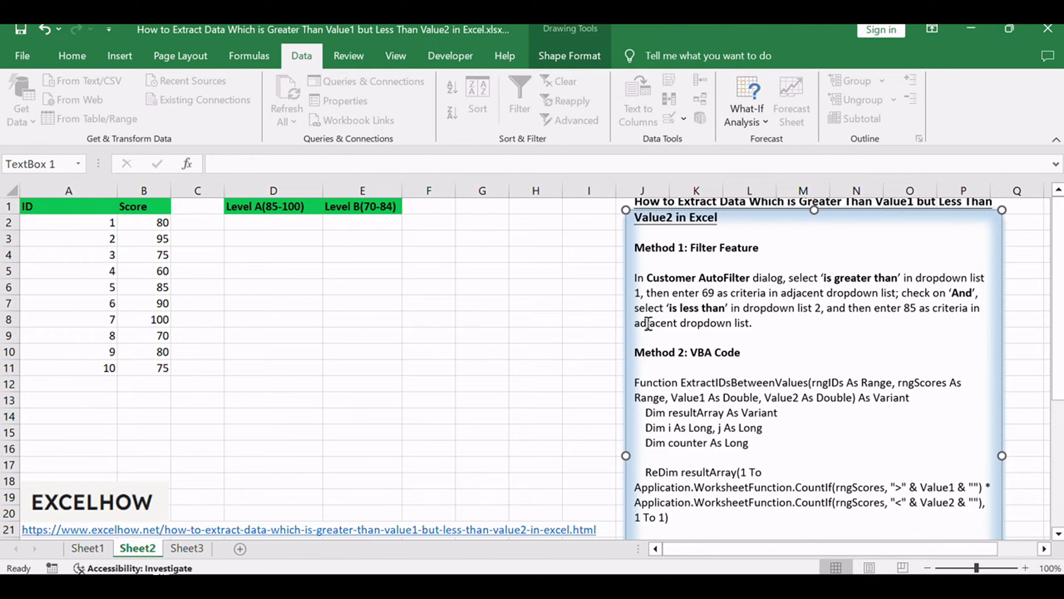
pyautogui.click(565, 350)
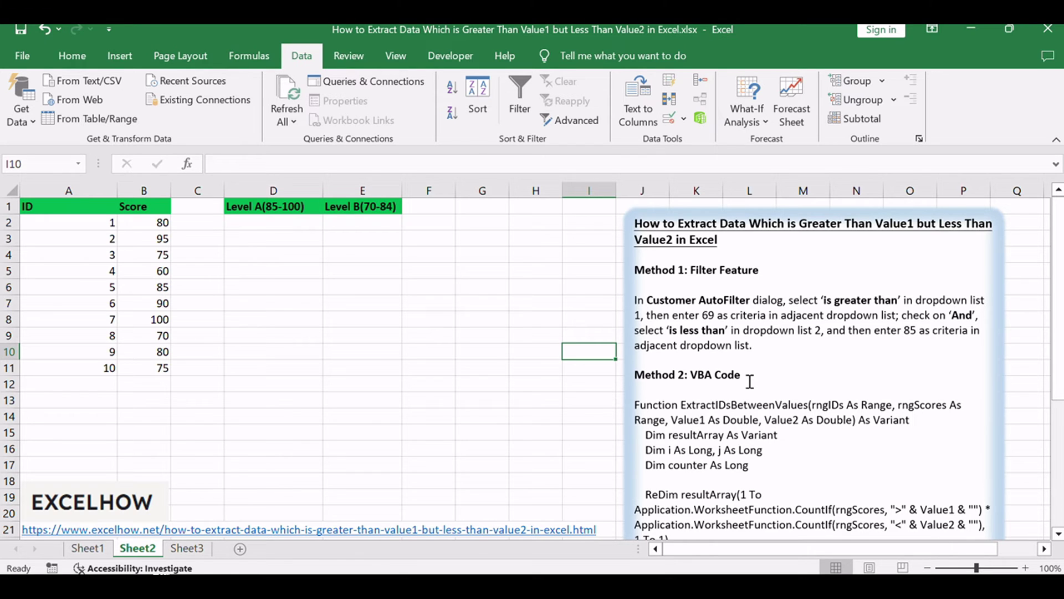
pyautogui.click(365, 206)
pyautogui.click(299, 266)
pyautogui.click(44, 208)
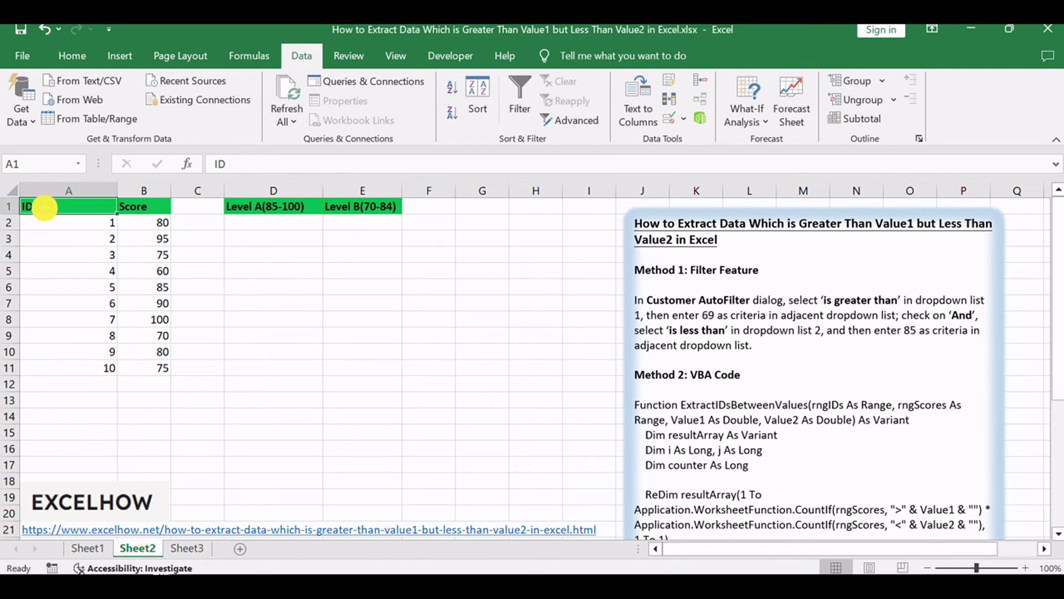
pyautogui.click(370, 205)
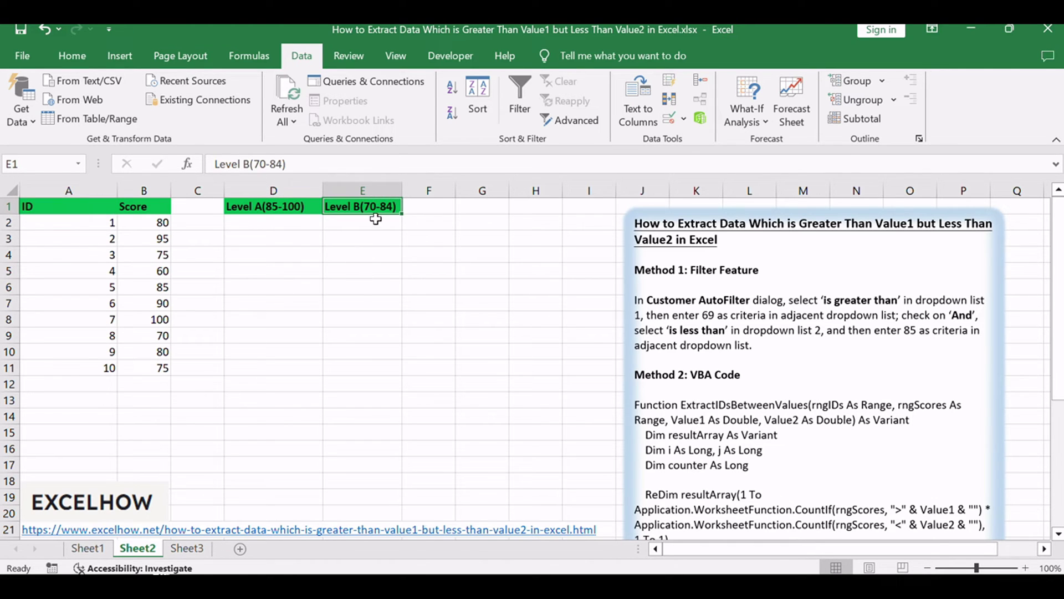
pyautogui.click(375, 288)
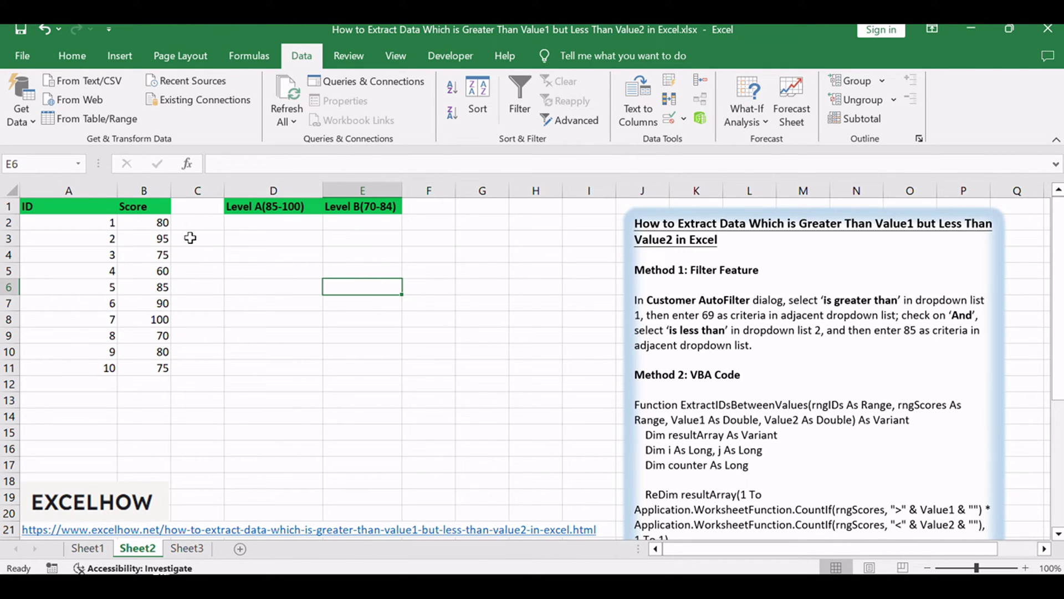
# Step: Turn on filtering for the ID and Score table and open a custom number filter for the Score column
pyautogui.click(148, 204)
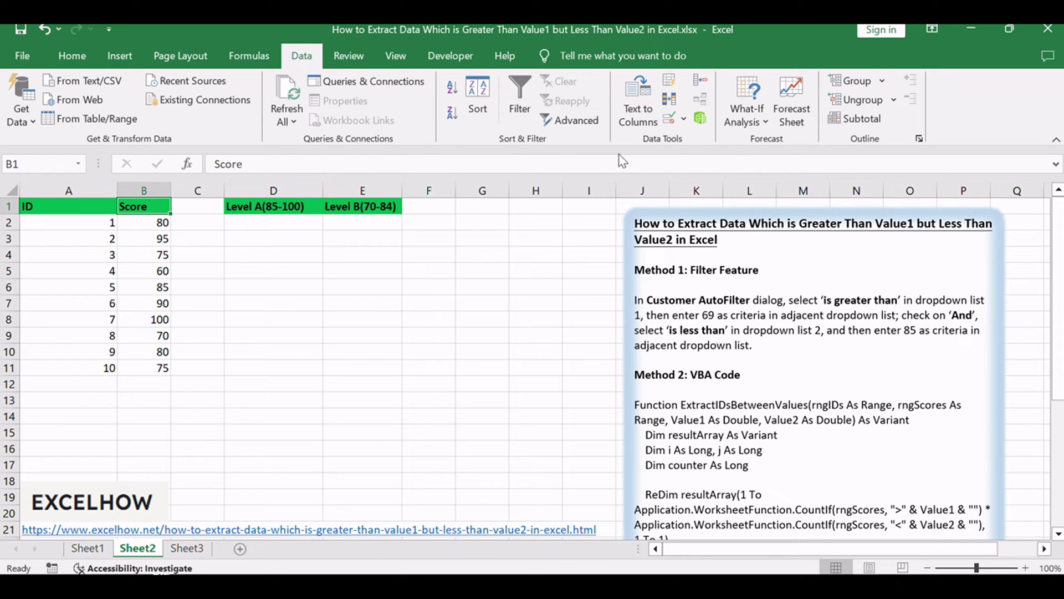
pyautogui.click(516, 87)
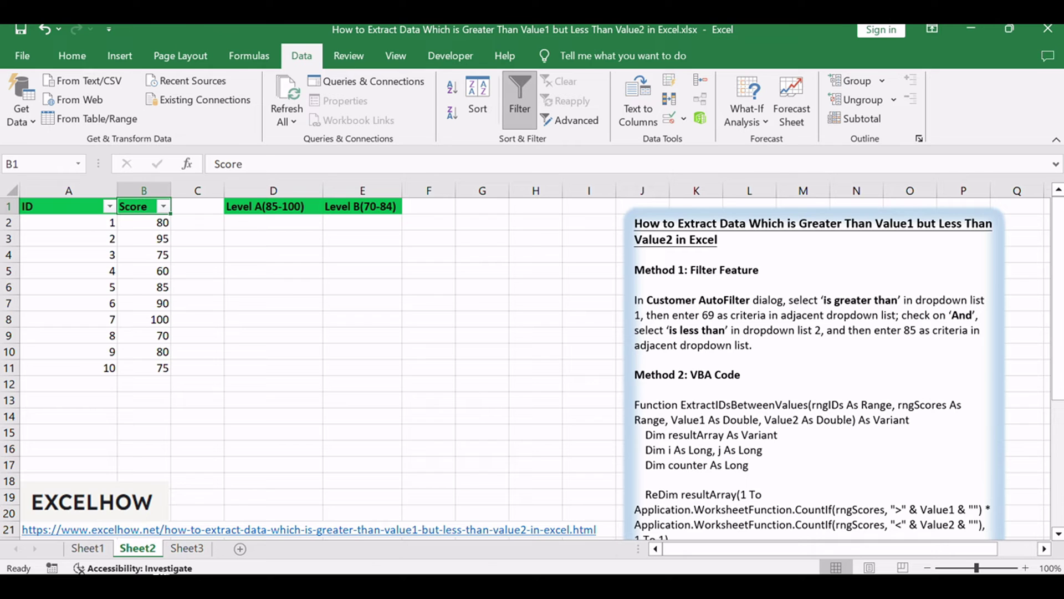
pyautogui.click(164, 207)
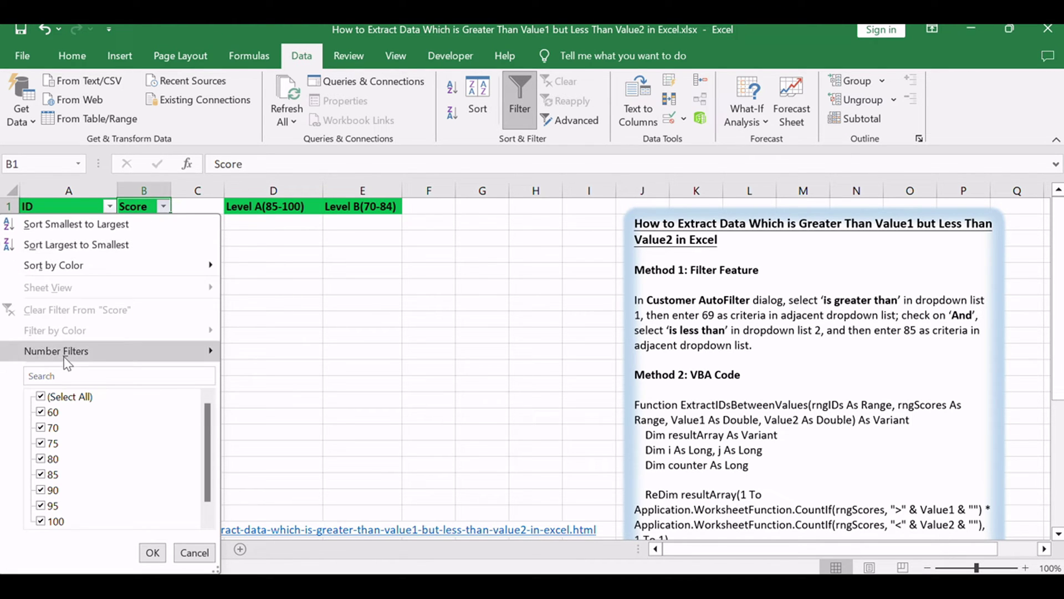
pyautogui.moveTo(42, 356)
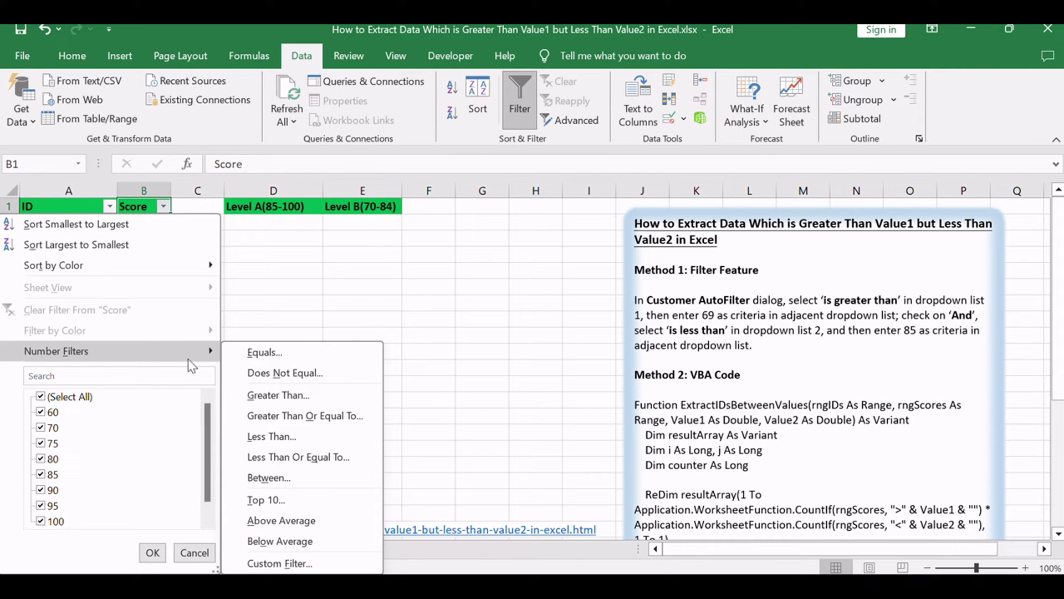
pyautogui.click(325, 565)
pyautogui.moveTo(430, 213); pyautogui.dragTo(353, 230)
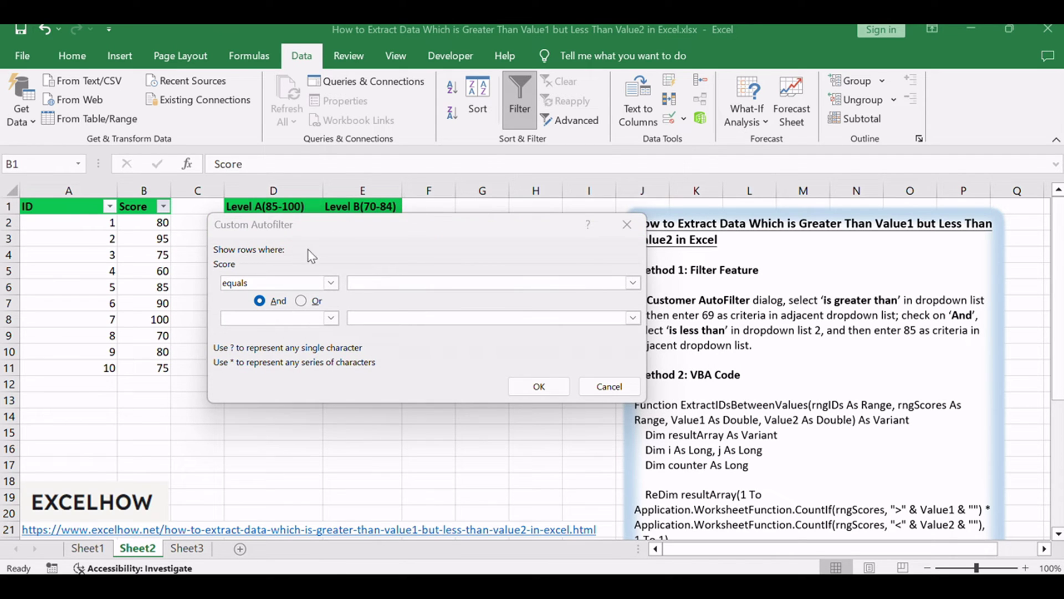
pyautogui.click(311, 235)
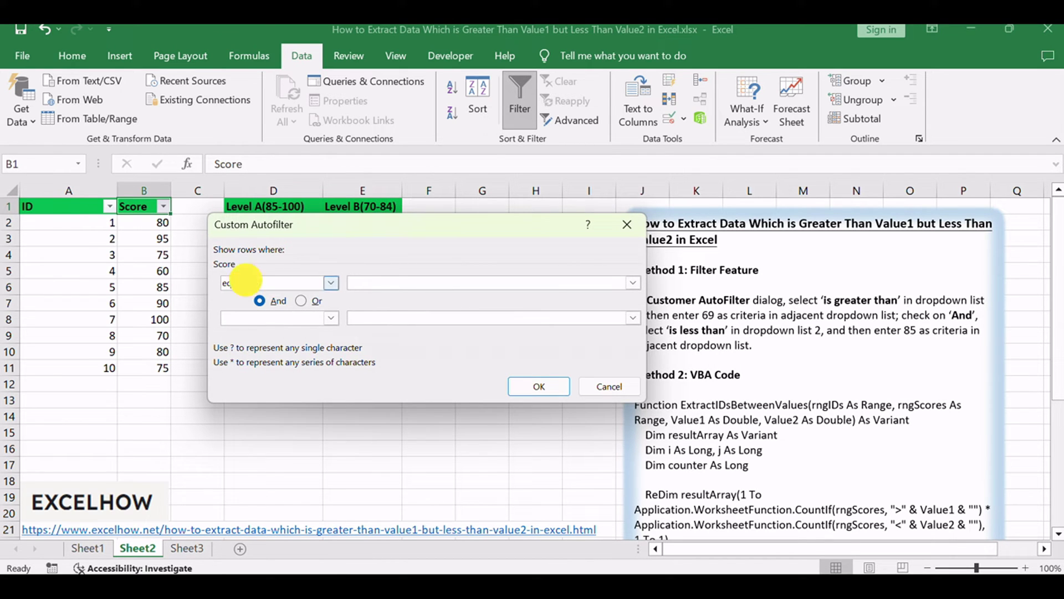
# Step: Set the first Score filter condition to "is greater than" 69
pyautogui.click(255, 283)
pyautogui.click(273, 353)
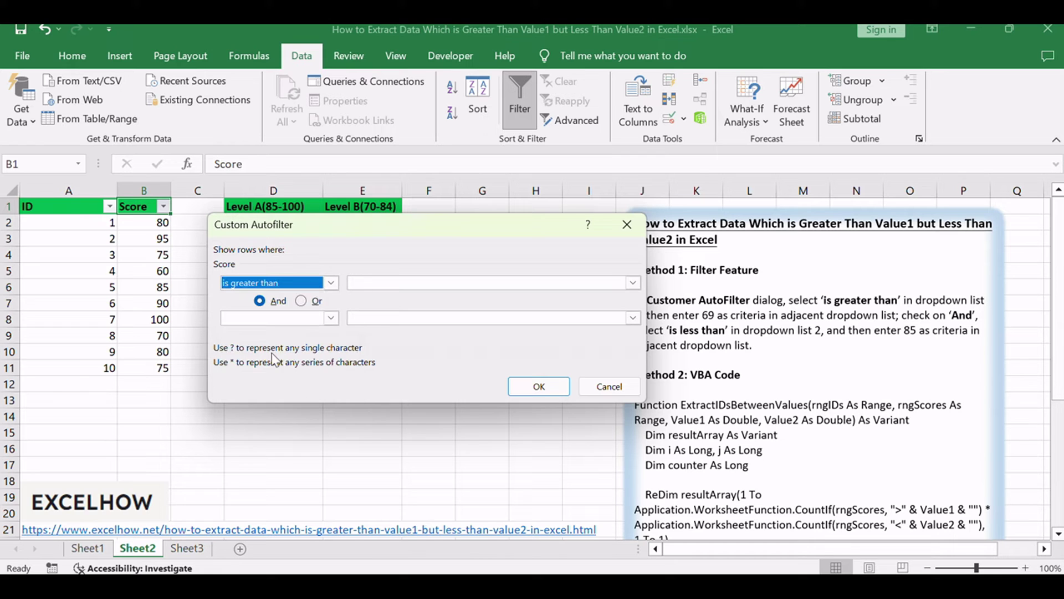
pyautogui.click(356, 284)
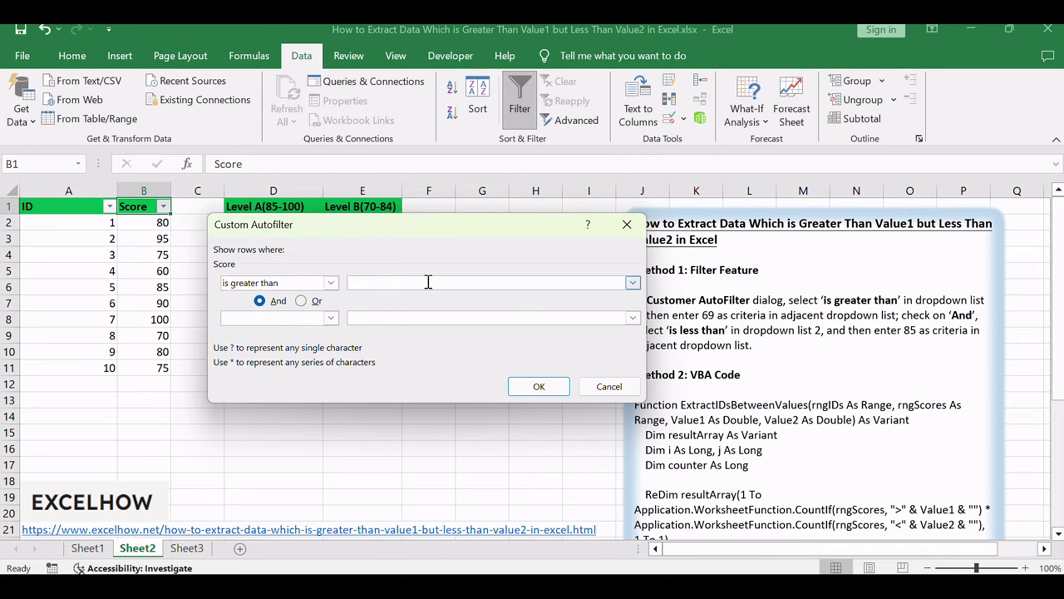
pyautogui.write('69')
pyautogui.doubleClick(350, 282)
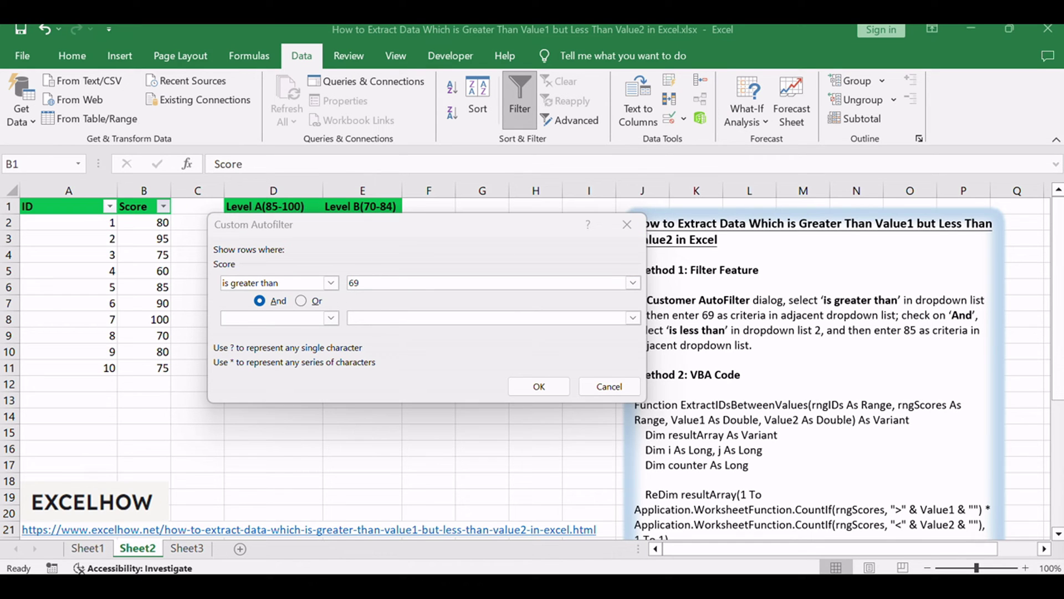
pyautogui.click(382, 252)
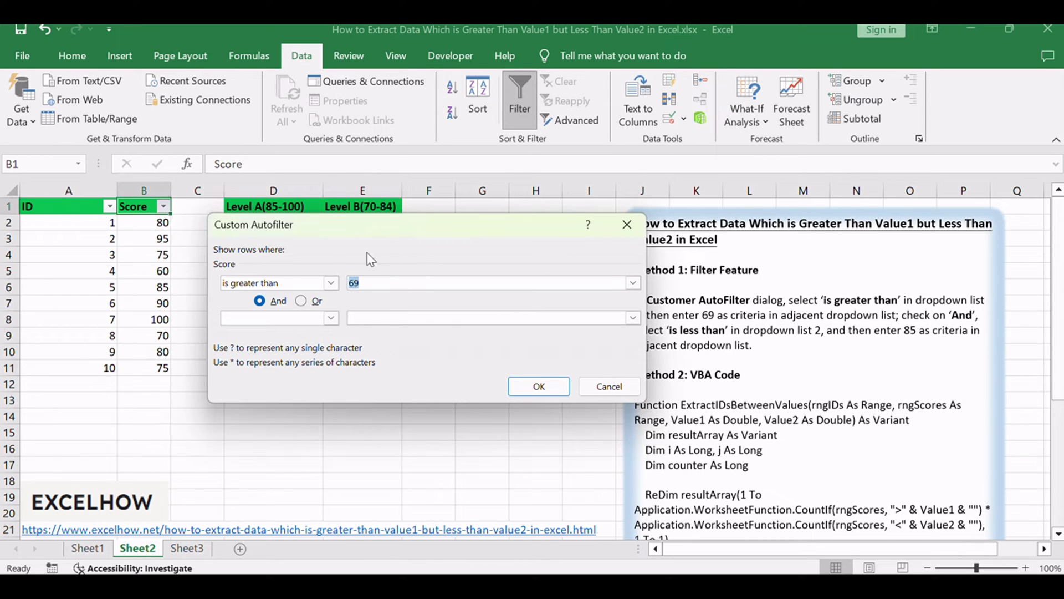
# Step: Add an "And" condition of "is less than" 85 to the Score filter and apply it
pyautogui.click(261, 301)
pyautogui.click(261, 318)
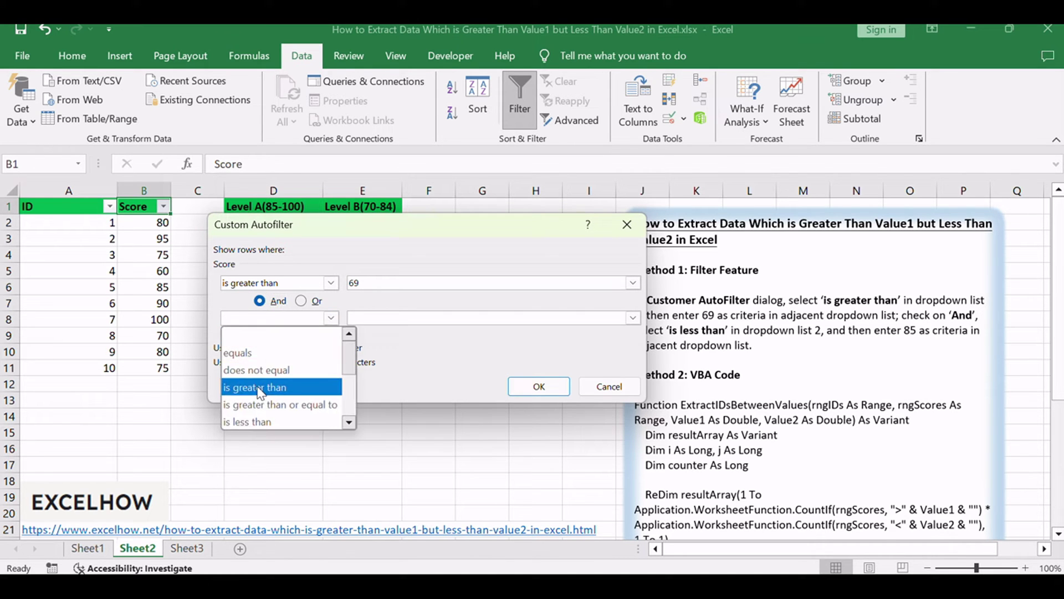
pyautogui.click(261, 421)
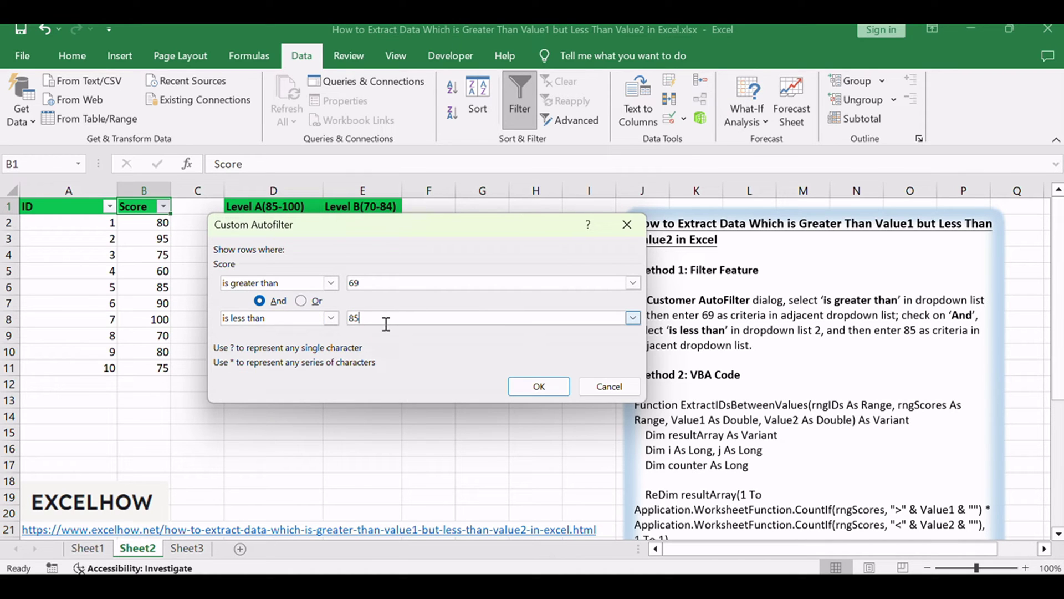
pyautogui.moveTo(386, 324); pyautogui.dragTo(339, 322)
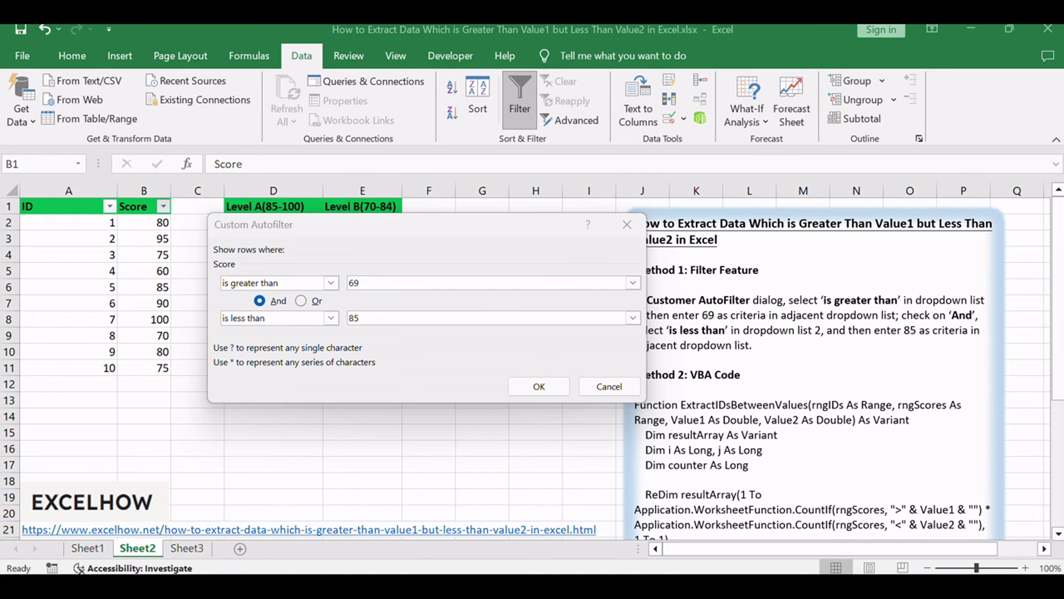
pyautogui.click(535, 387)
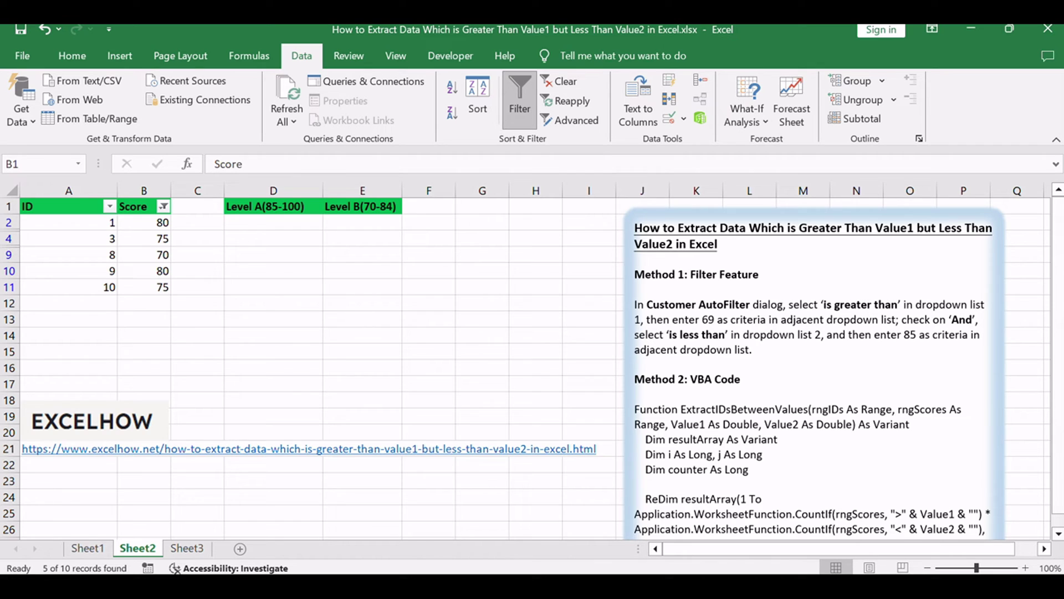
# Step: Select the visible cells only on the filtered Sheet2 using Go To Special
pyautogui.click(428, 320)
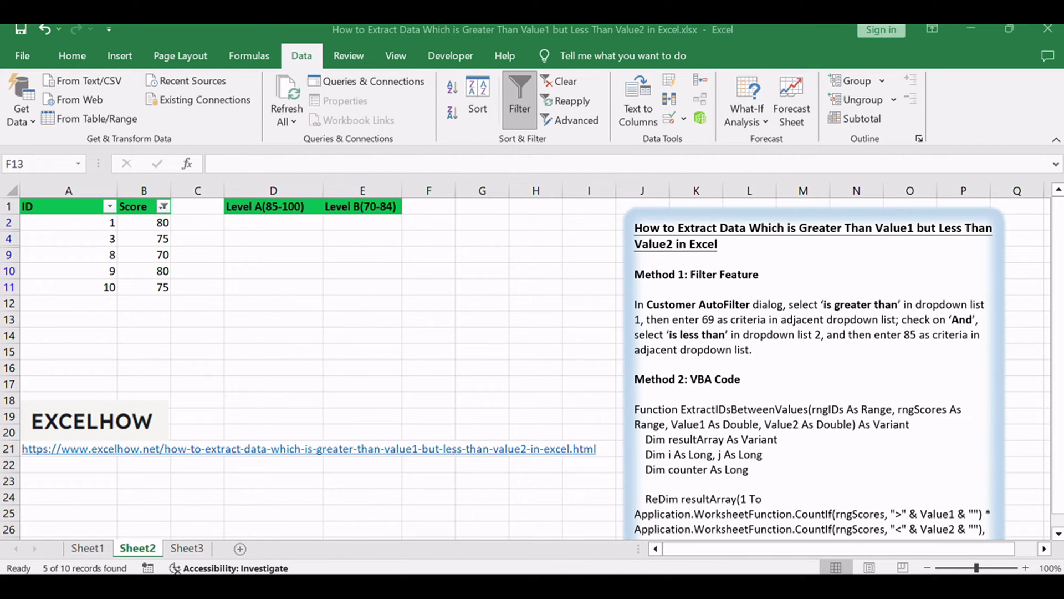
pyautogui.click(322, 336)
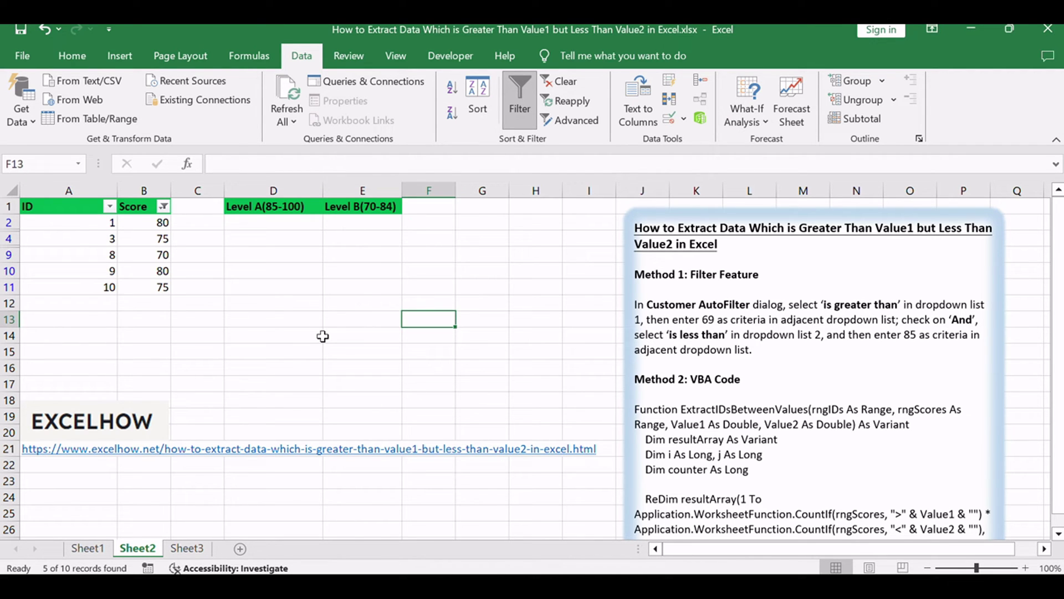
pyautogui.hotkey('ctrl', 'g')
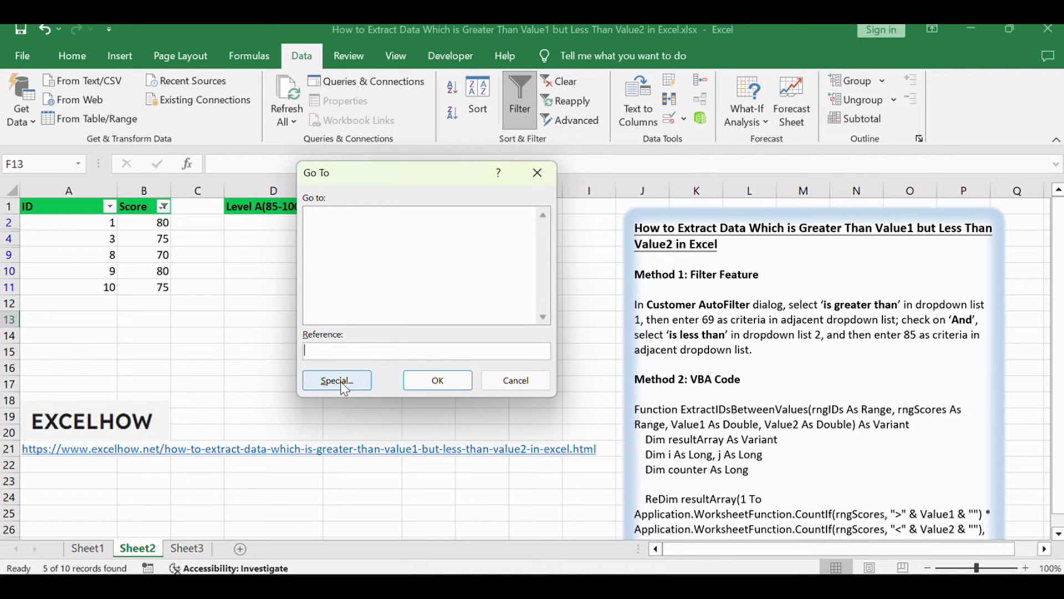
pyautogui.click(340, 381)
pyautogui.moveTo(395, 151); pyautogui.dragTo(377, 186)
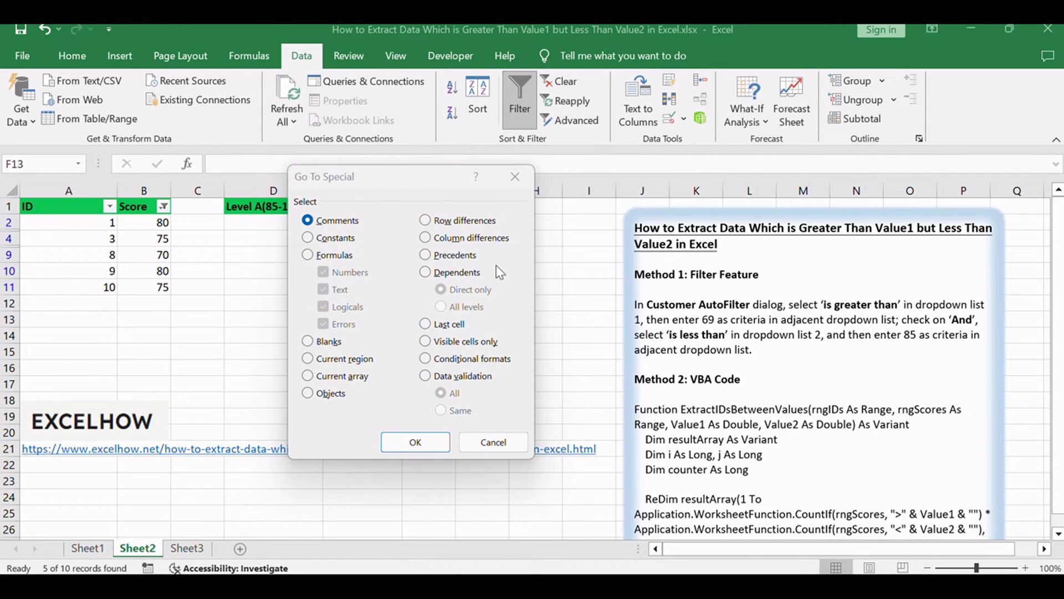
pyautogui.click(434, 184)
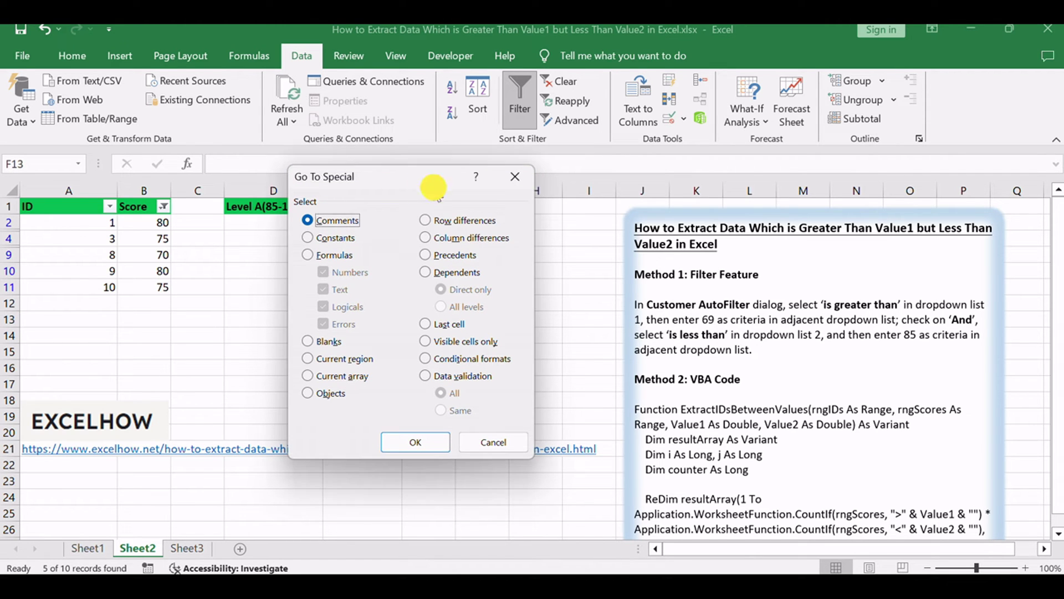
pyautogui.click(471, 342)
pyautogui.click(417, 441)
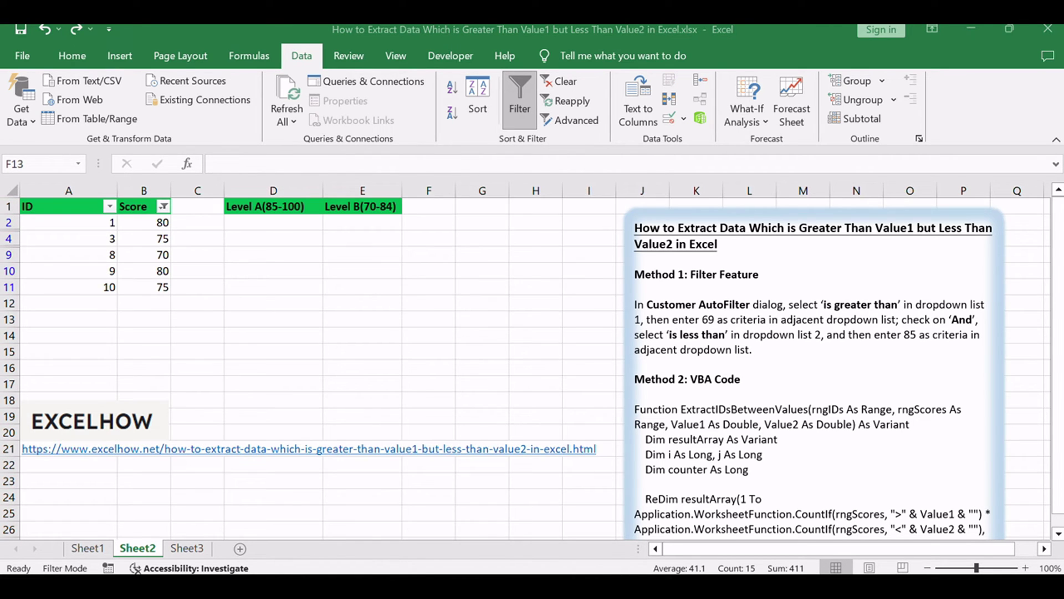
pyautogui.click(325, 331)
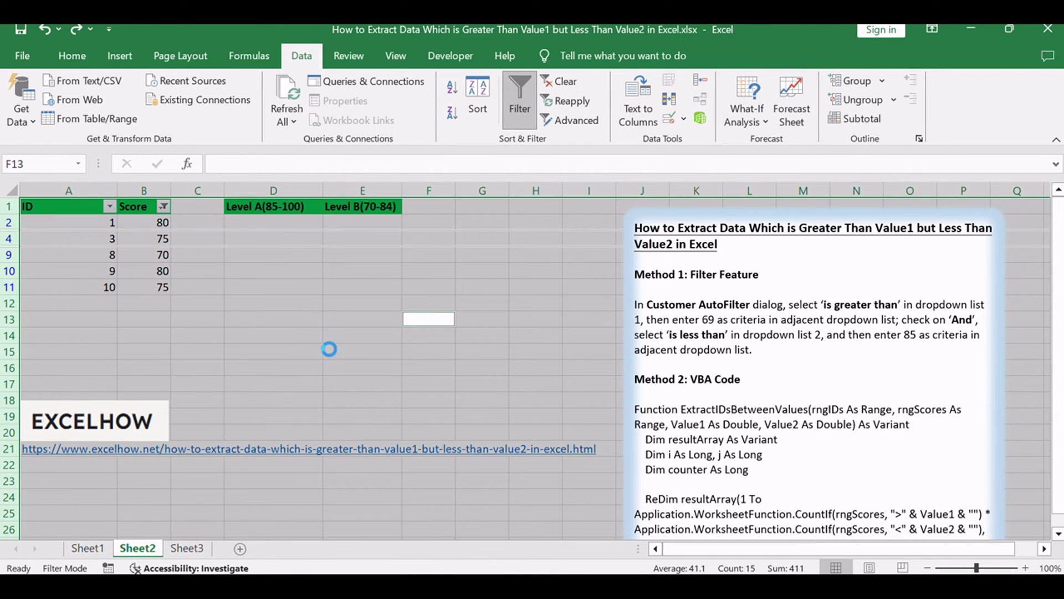
# Step: Copy the selected visible cells and paste them into Sheet3 starting at cell A1
pyautogui.hotkey('ctrl', 'c')
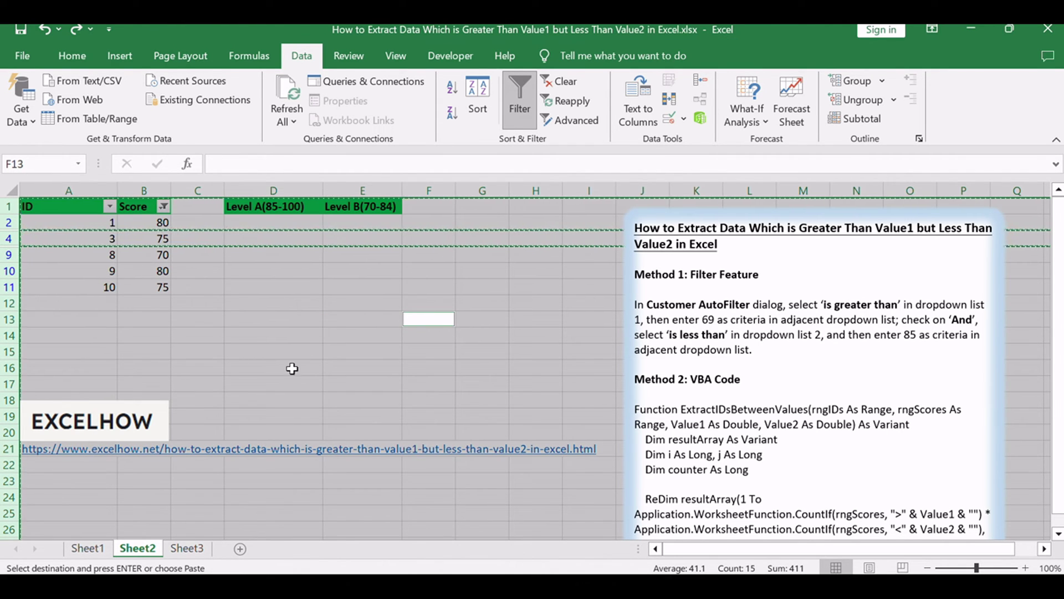
pyautogui.click(202, 552)
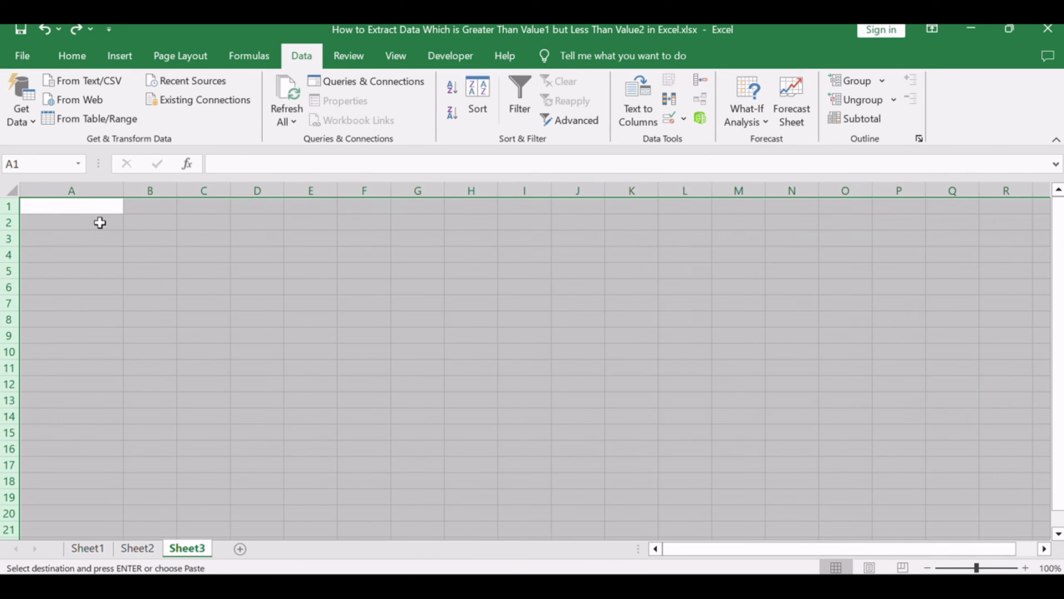
pyautogui.click(81, 206)
pyautogui.hotkey('ctrl', 'v')
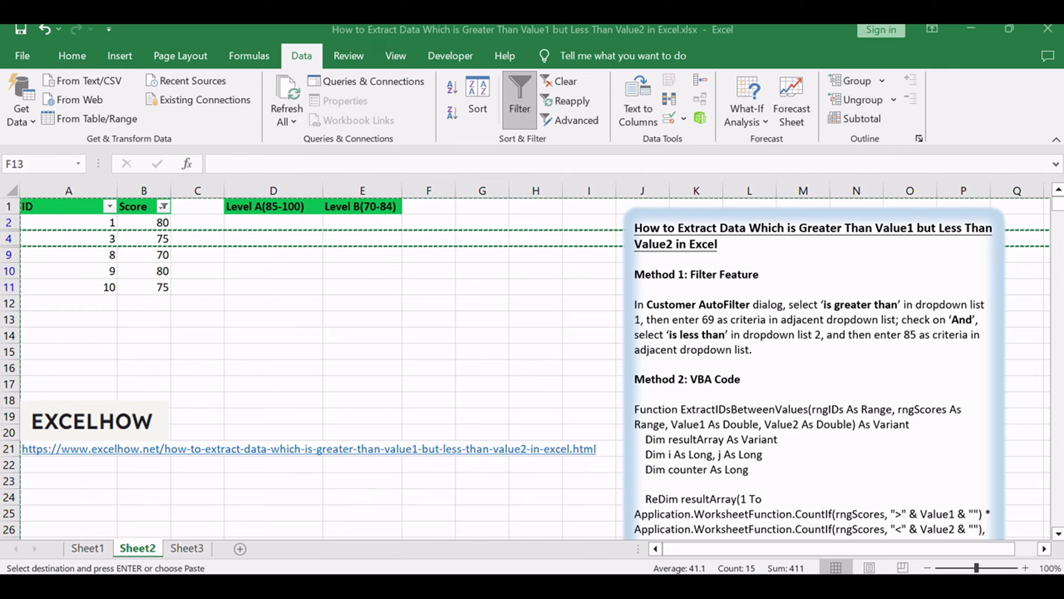
# Step: Clear the filter from the Score column on Sheet2 and go back to the pasted data on Sheet3
pyautogui.click(157, 32)
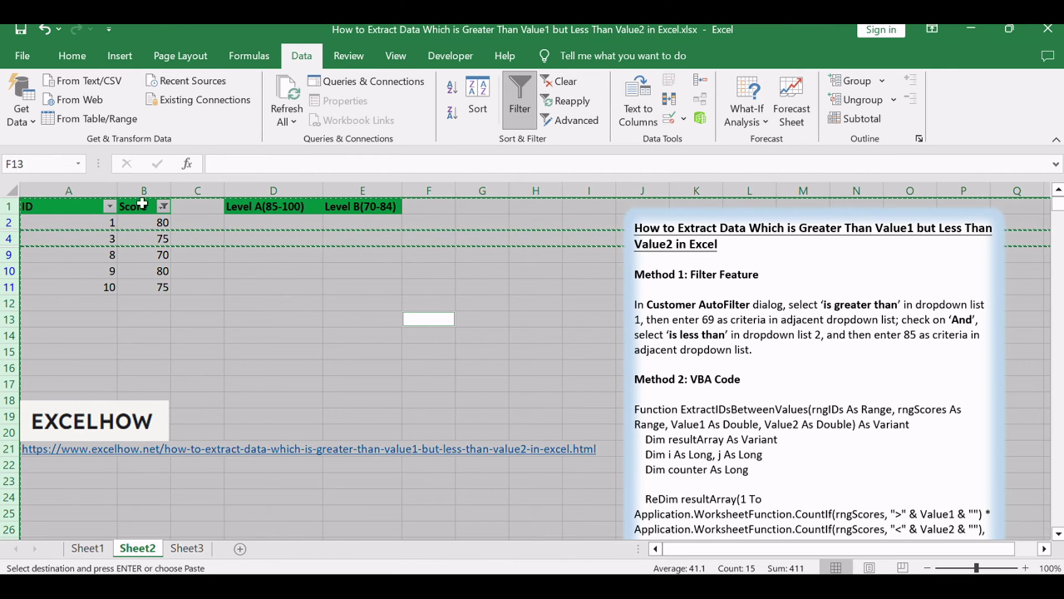
pyautogui.click(164, 206)
pyautogui.click(96, 317)
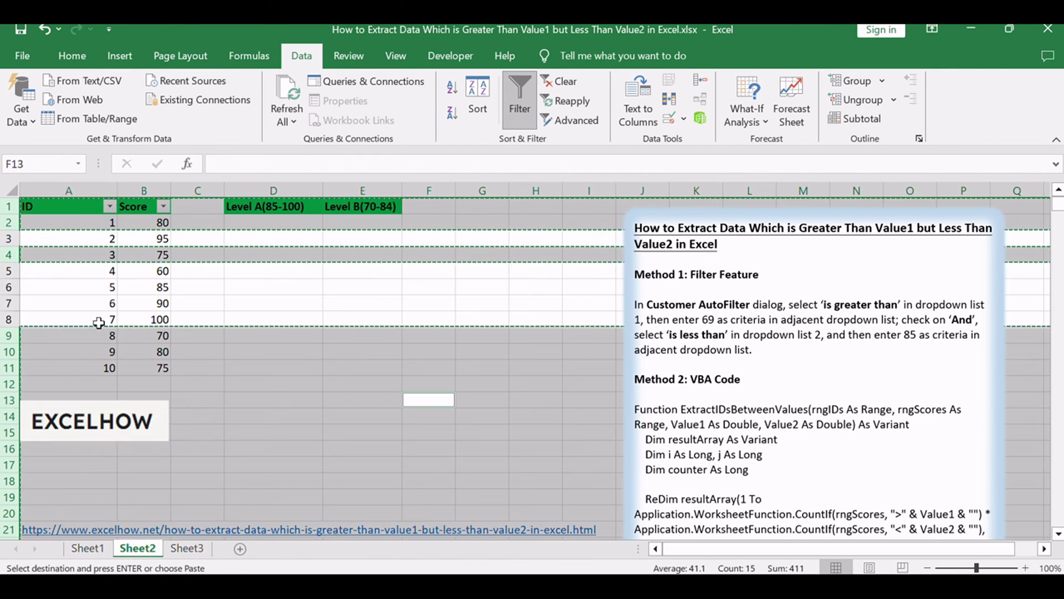
pyautogui.click(187, 548)
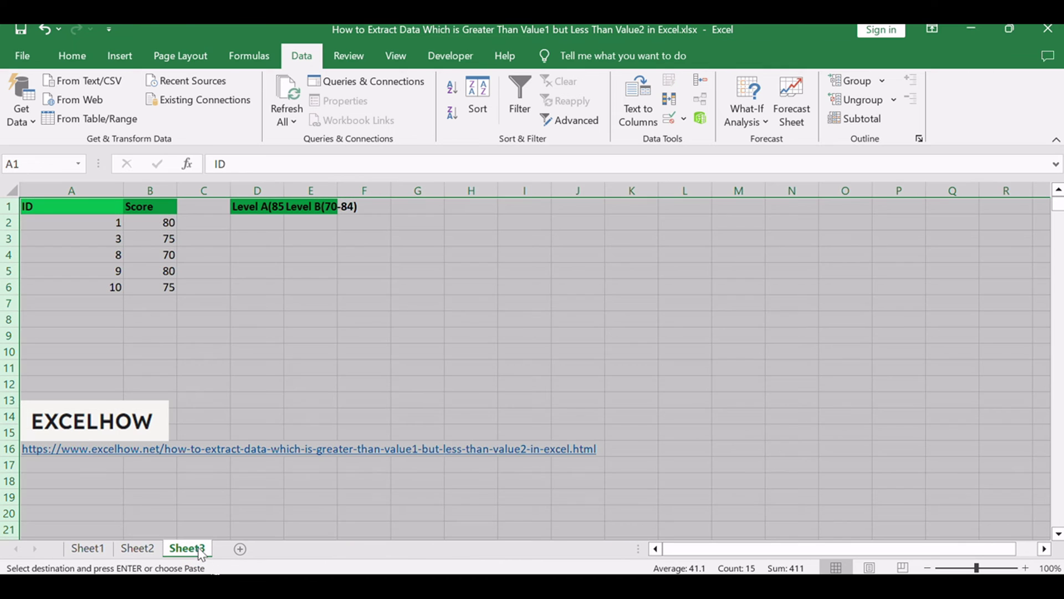
# Step: Copy the IDs in A2:A6 on Sheet3 and paste them under Level B(70-84) on Sheet2, starting at cell E2
pyautogui.click(136, 255)
pyautogui.moveTo(111, 225); pyautogui.dragTo(105, 286)
pyautogui.hotkey('ctrl', 'c')
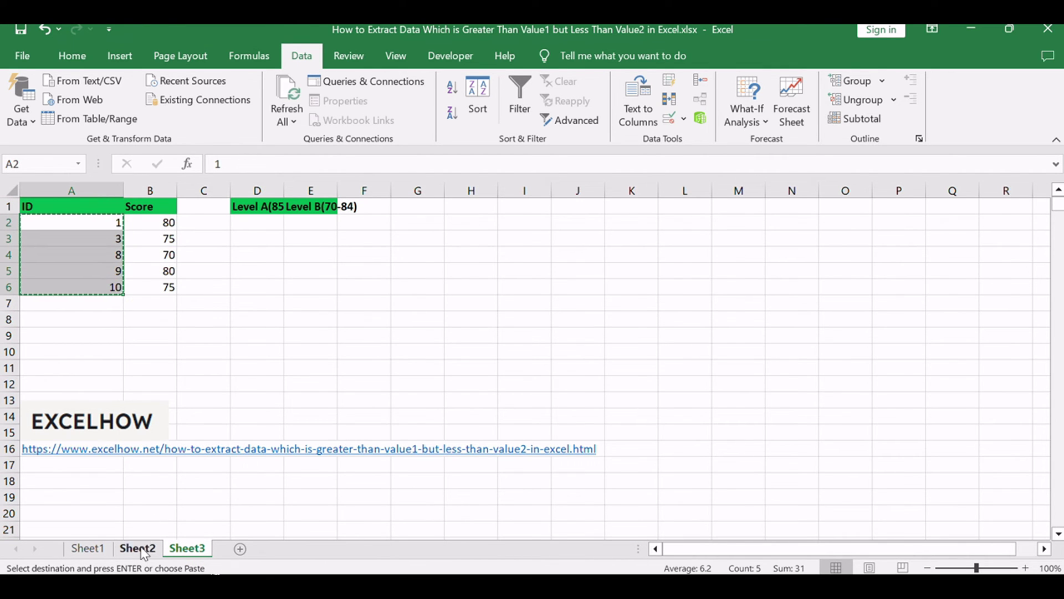
pyautogui.click(137, 548)
pyautogui.click(357, 225)
pyautogui.hotkey('ctrl', 'v')
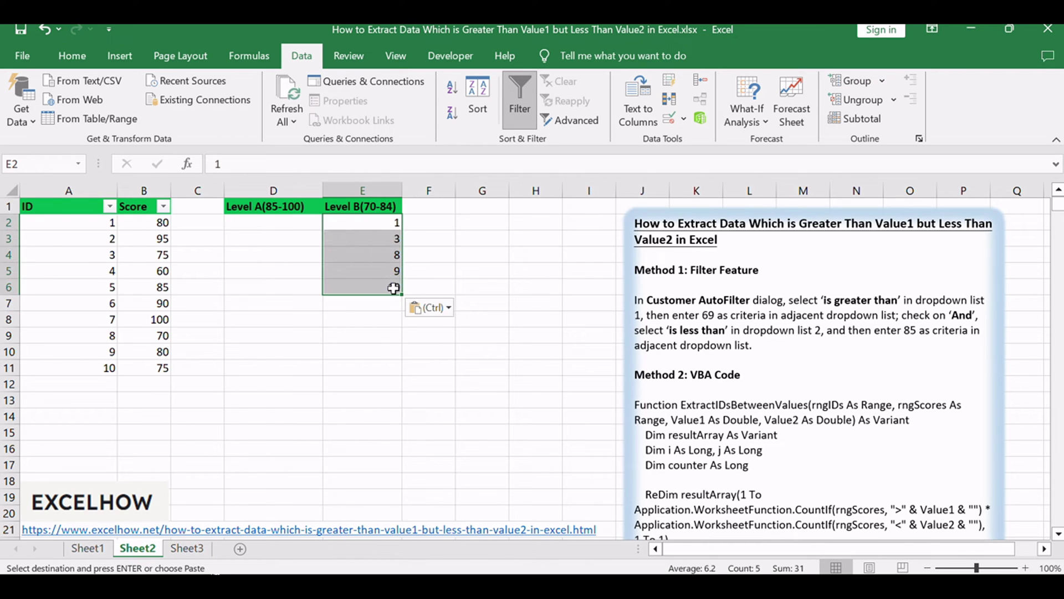
pyautogui.click(478, 271)
pyautogui.moveTo(391, 224); pyautogui.dragTo(382, 287)
pyautogui.click(466, 267)
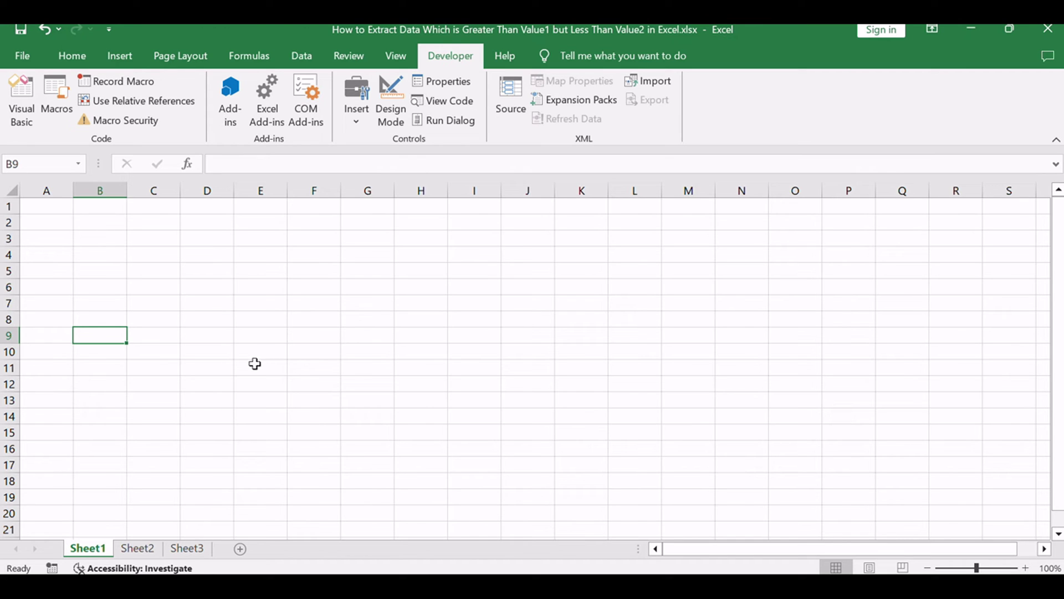
# Step: Read through the Method 2 VBA code in the text box on Sheet2
pyautogui.click(140, 549)
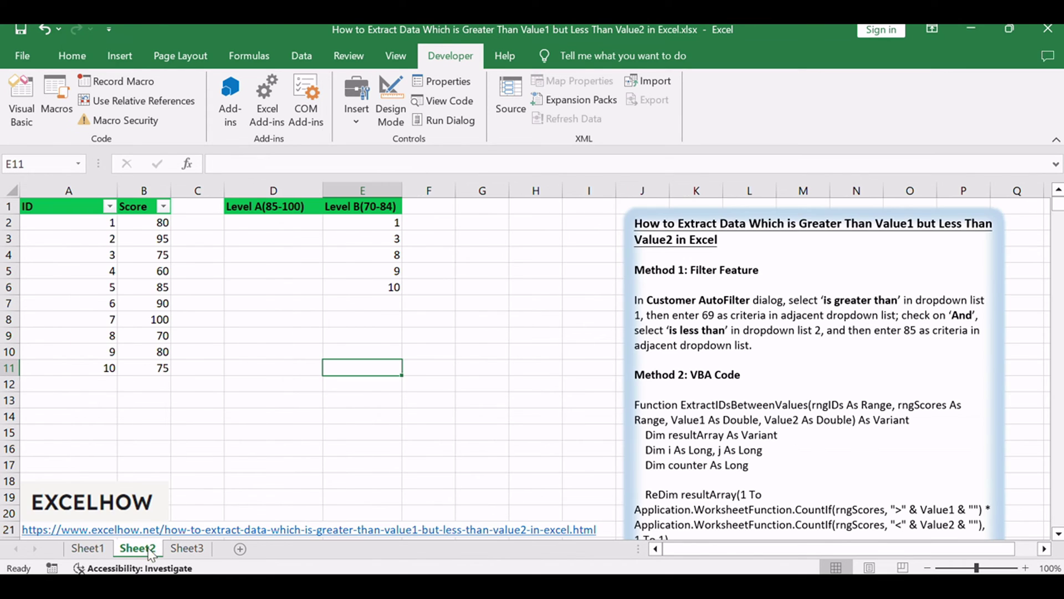
pyautogui.click(715, 374)
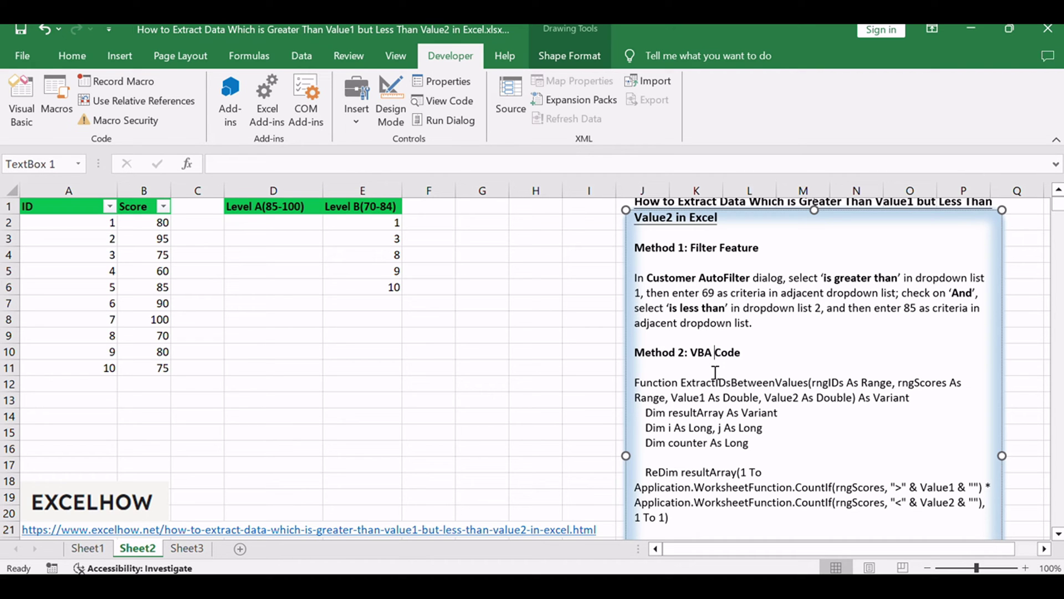
pyautogui.scroll(-4, 775, 409)
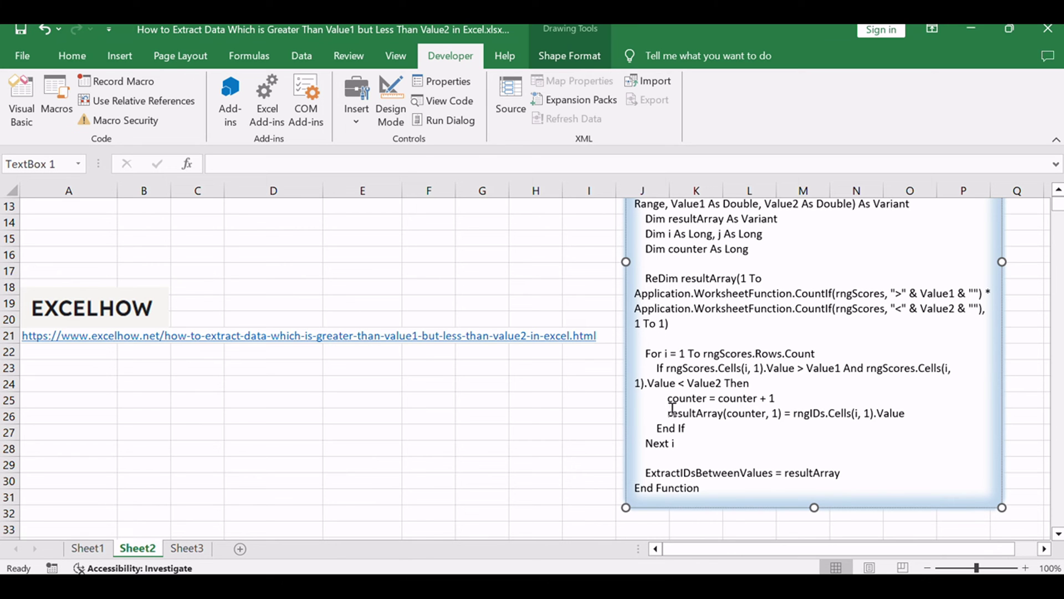
pyautogui.scroll(4, 690, 451)
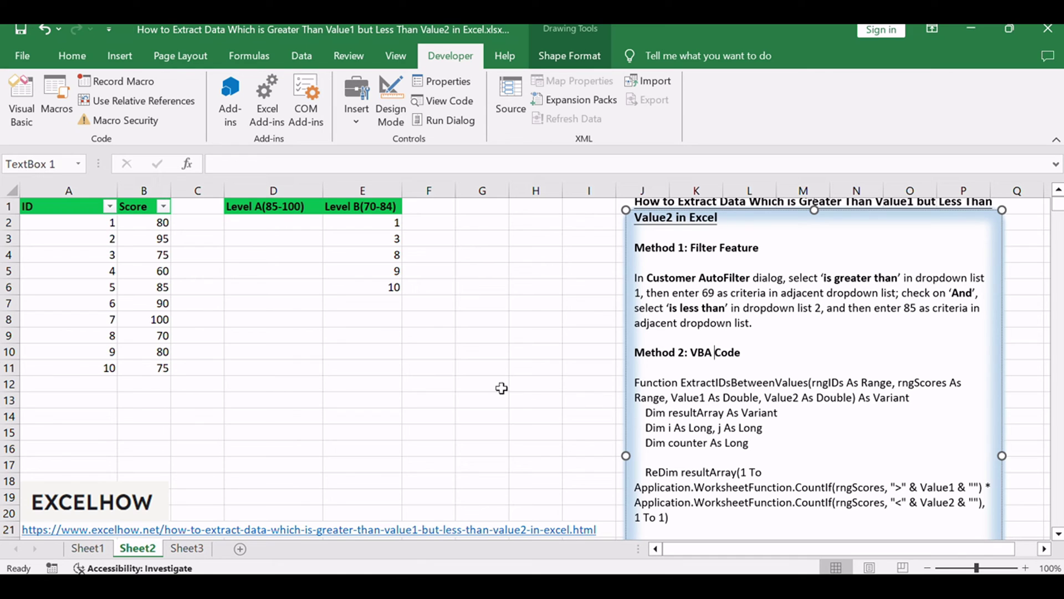
pyautogui.click(406, 335)
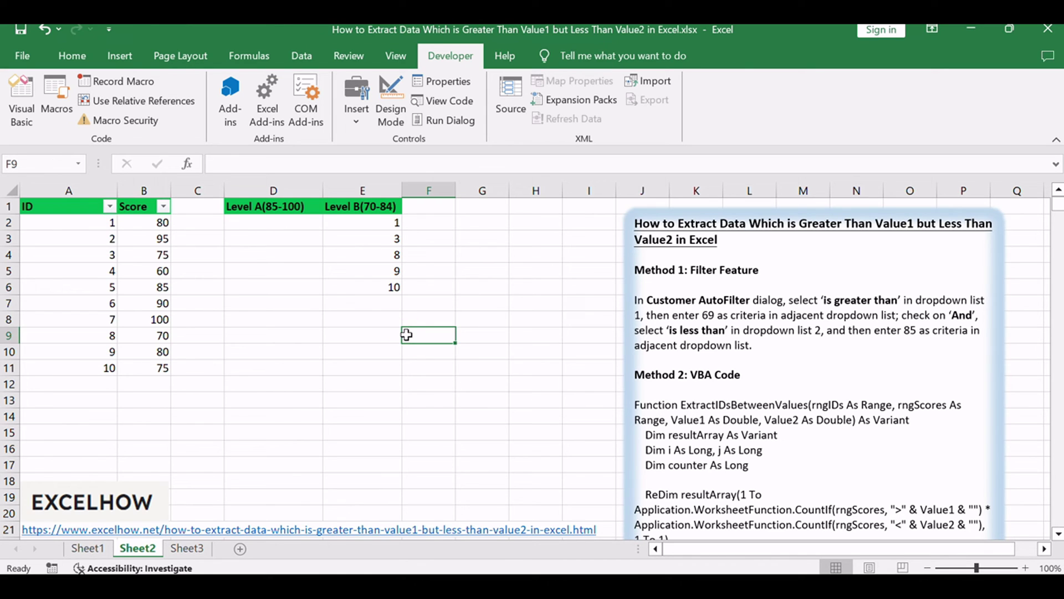
# Step: Open the Visual Basic editor, insert a new module and paste the ExtractIDsBetweenValues function code into it
pyautogui.press('alt')
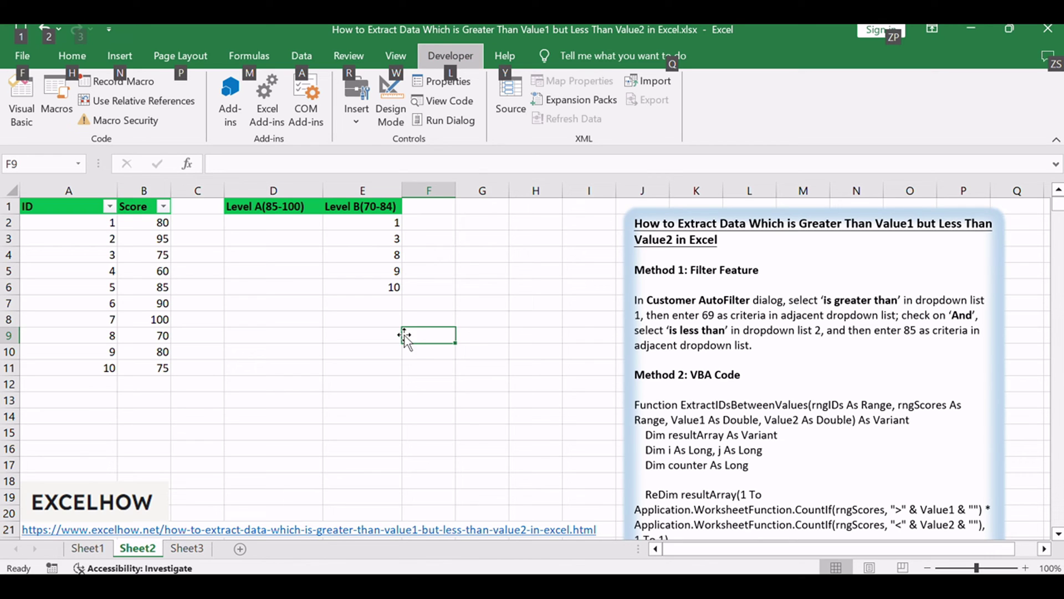
pyautogui.press('Escape')
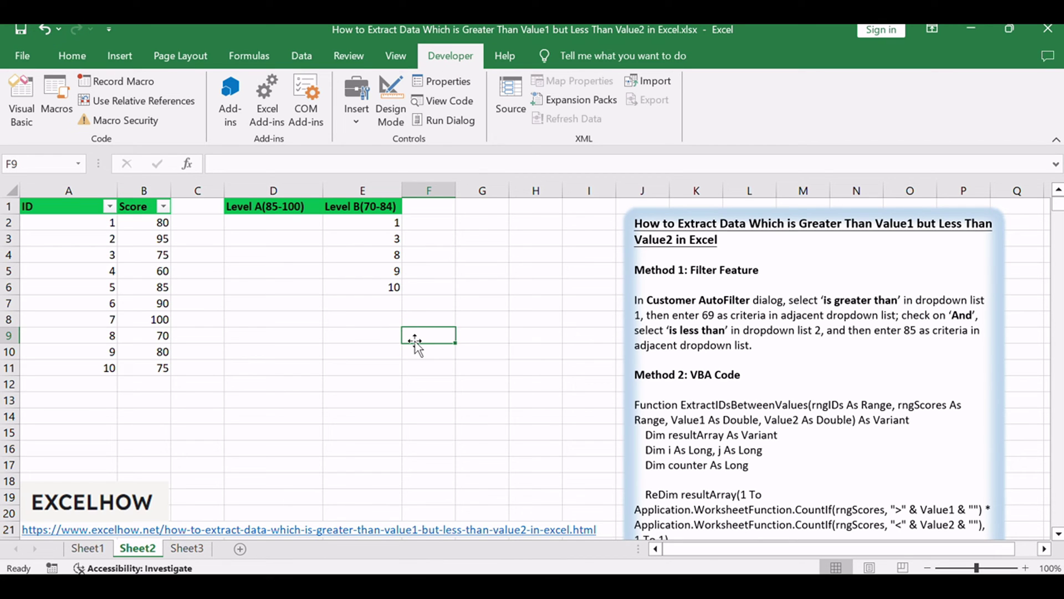
pyautogui.hotkey('alt', 'F11')
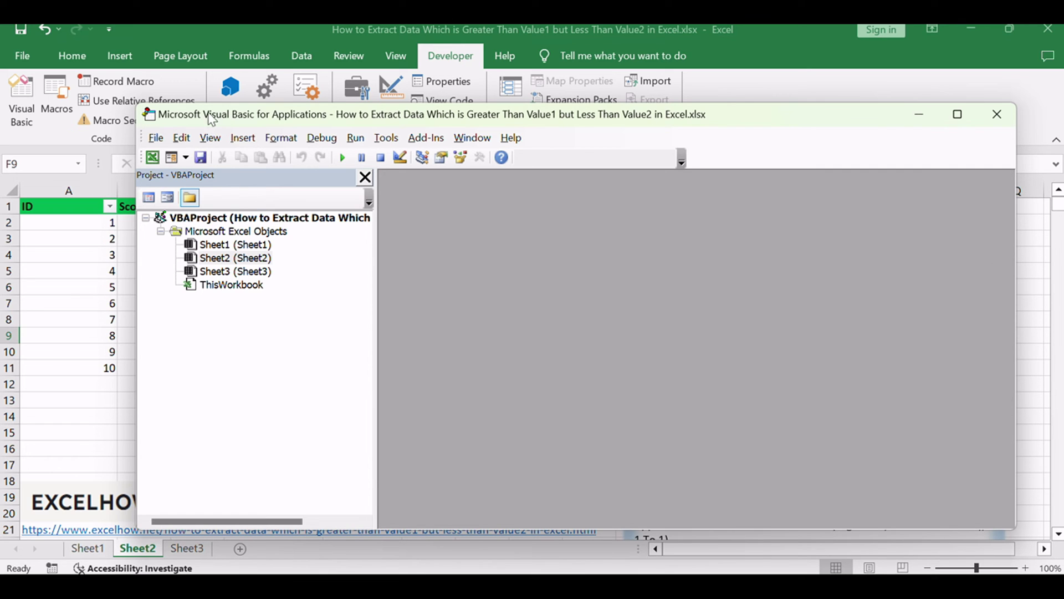
pyautogui.click(247, 137)
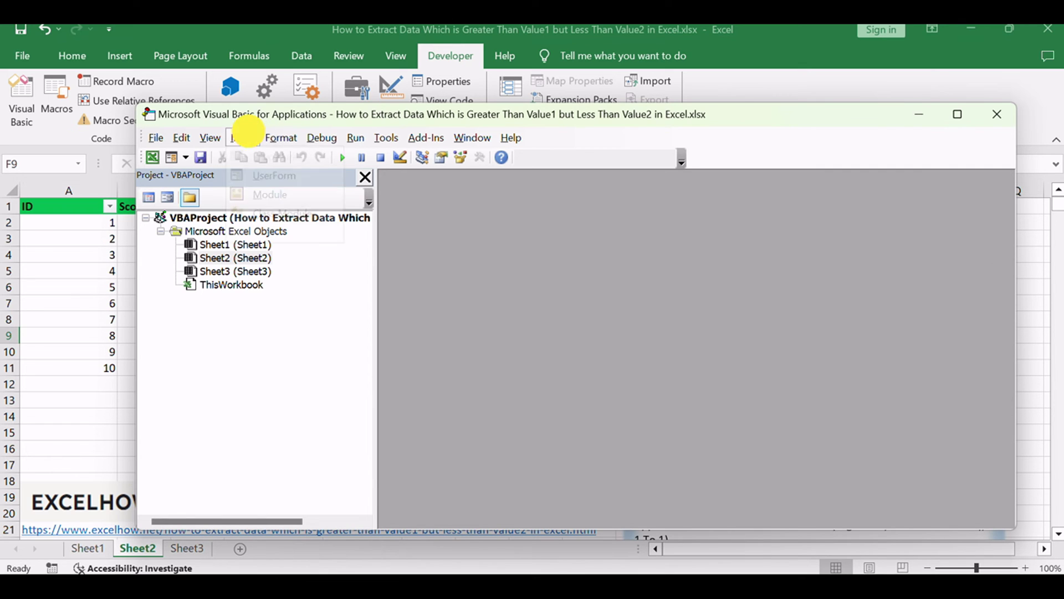
pyautogui.click(268, 195)
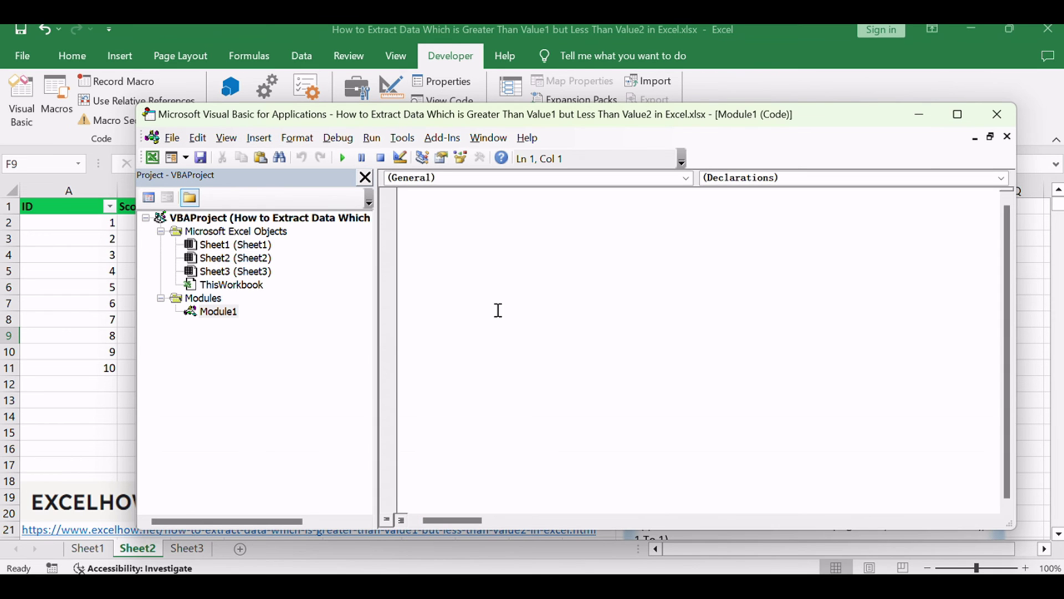
pyautogui.hotkey('ctrl', 'v')
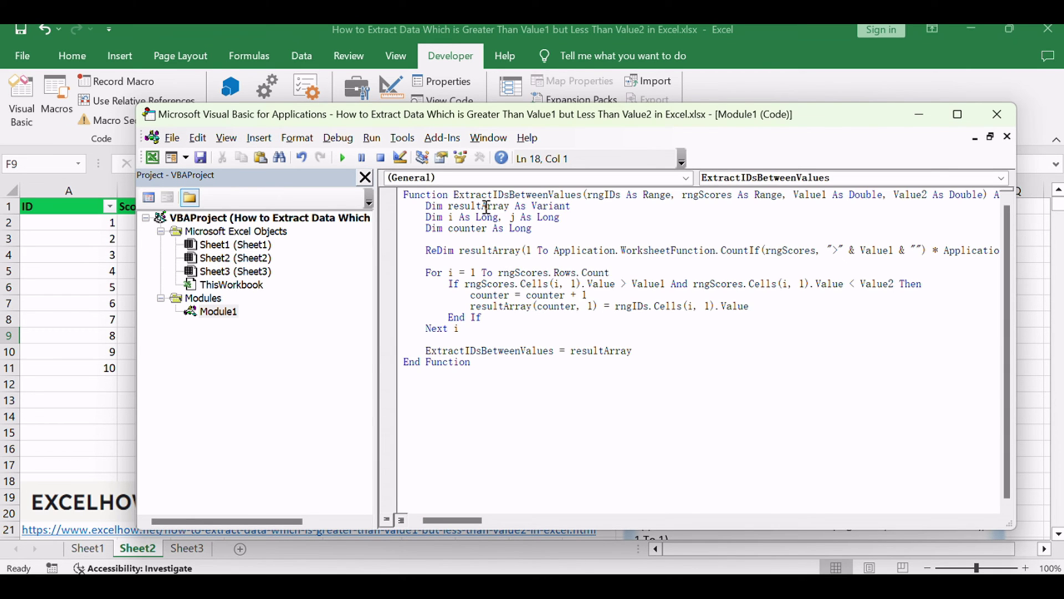
# Step: Examine the ExtractIDsBetweenValues function name and its arguments rngIDs, rngScores, Value1 and Value2 in the module code
pyautogui.moveTo(453, 195); pyautogui.dragTo(581, 197)
pyautogui.click(614, 229)
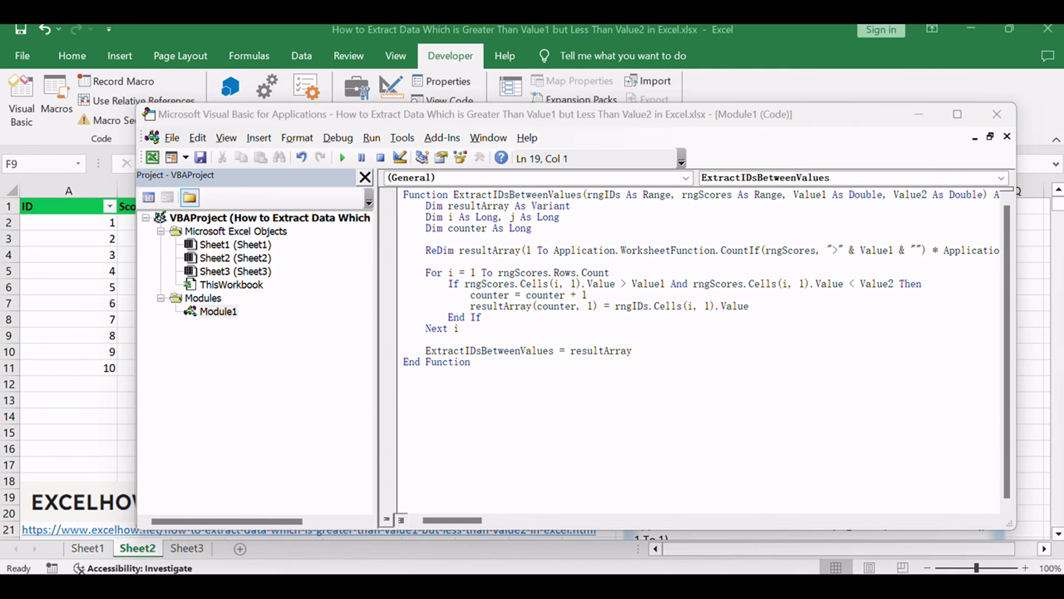
pyautogui.click(592, 294)
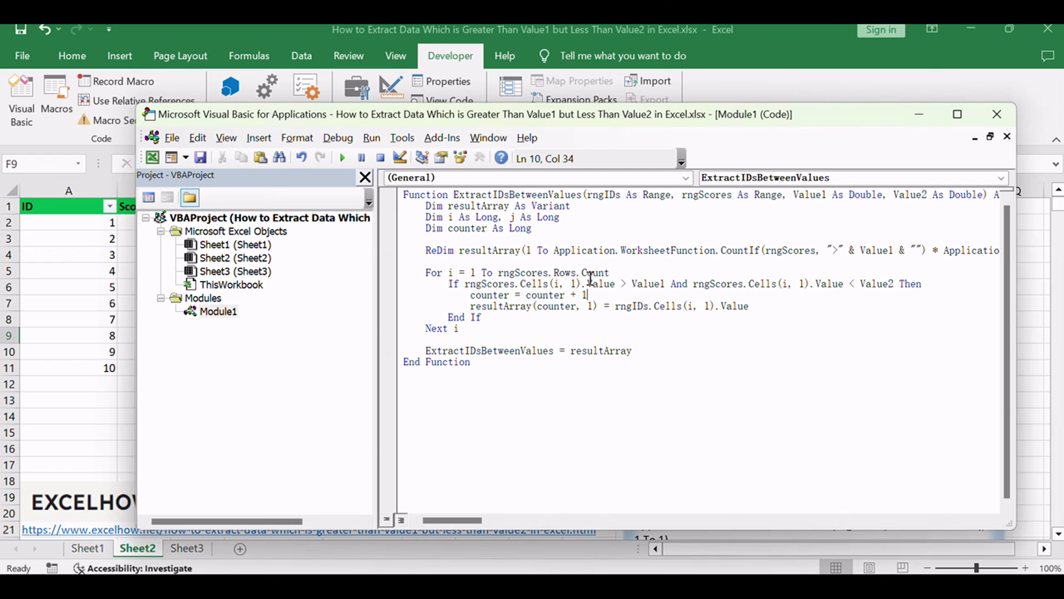
pyautogui.moveTo(454, 195); pyautogui.dragTo(589, 194)
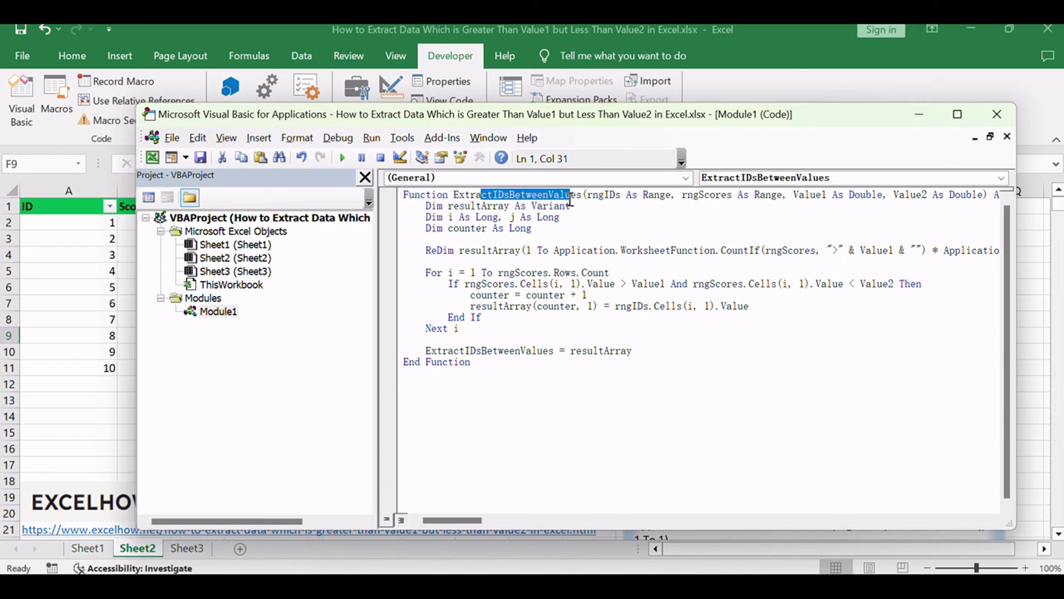
pyautogui.click(619, 227)
pyautogui.click(606, 195)
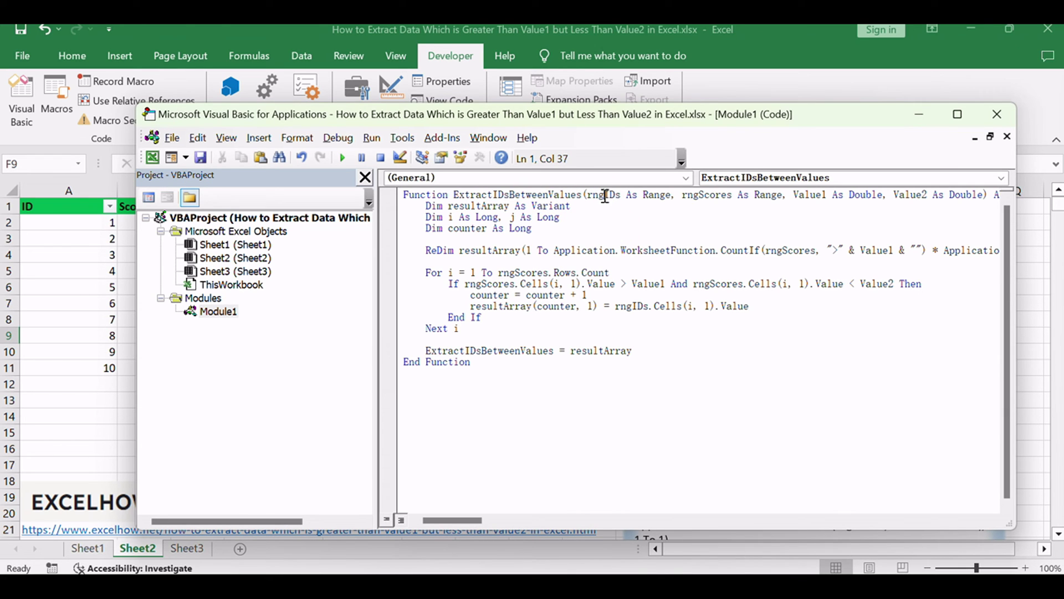
pyautogui.moveTo(603, 191); pyautogui.dragTo(620, 195)
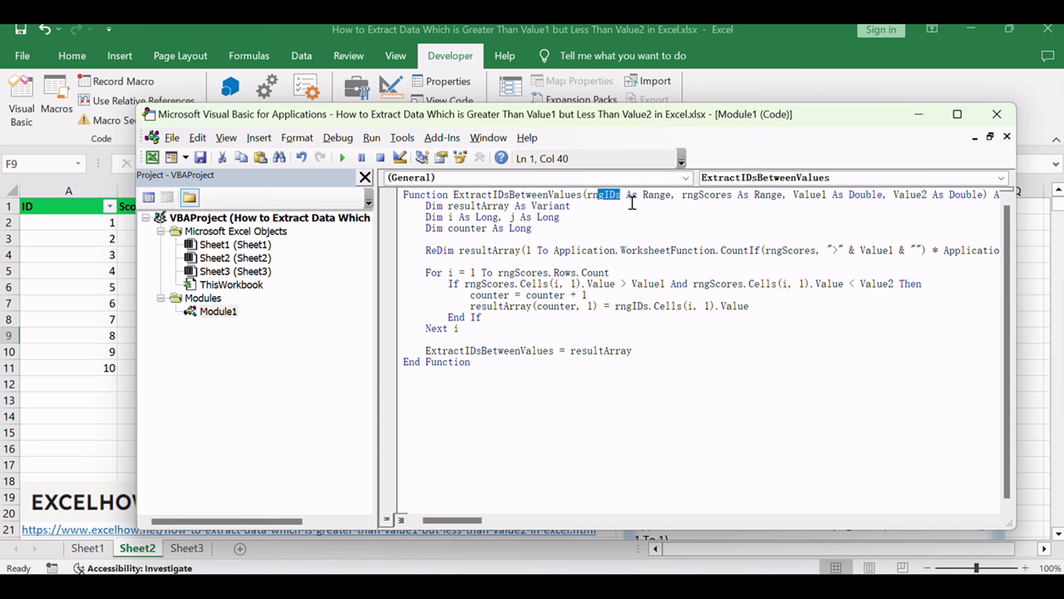
pyautogui.moveTo(695, 193); pyautogui.dragTo(728, 193)
pyautogui.click(766, 218)
pyautogui.click(825, 195)
pyautogui.click(926, 195)
pyautogui.click(666, 317)
# Step: Save the workbook, continuing as a macro-free workbook, and close the Visual Basic editor
pyautogui.click(201, 158)
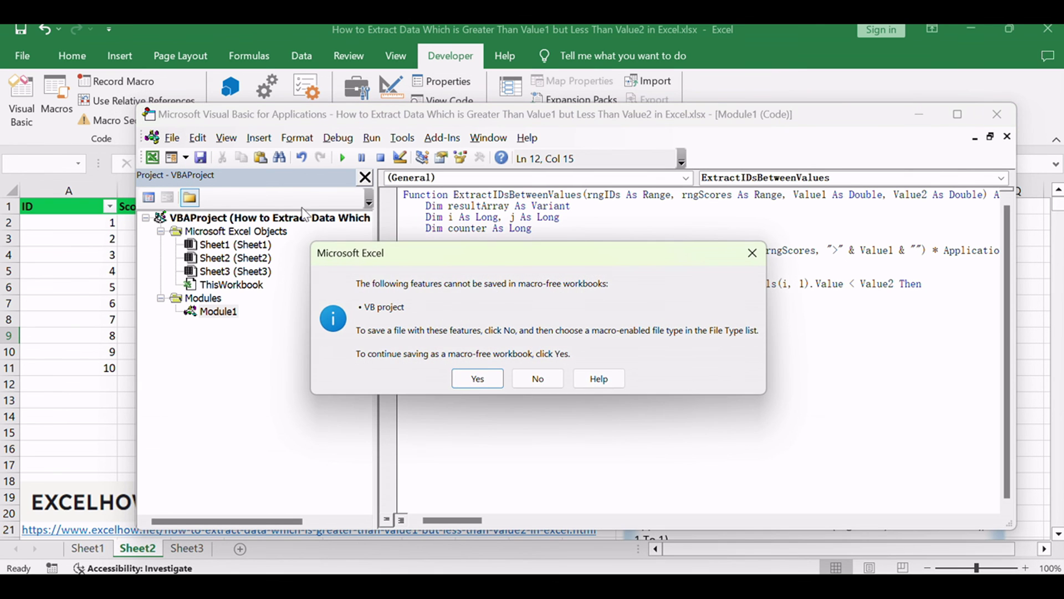
pyautogui.click(478, 379)
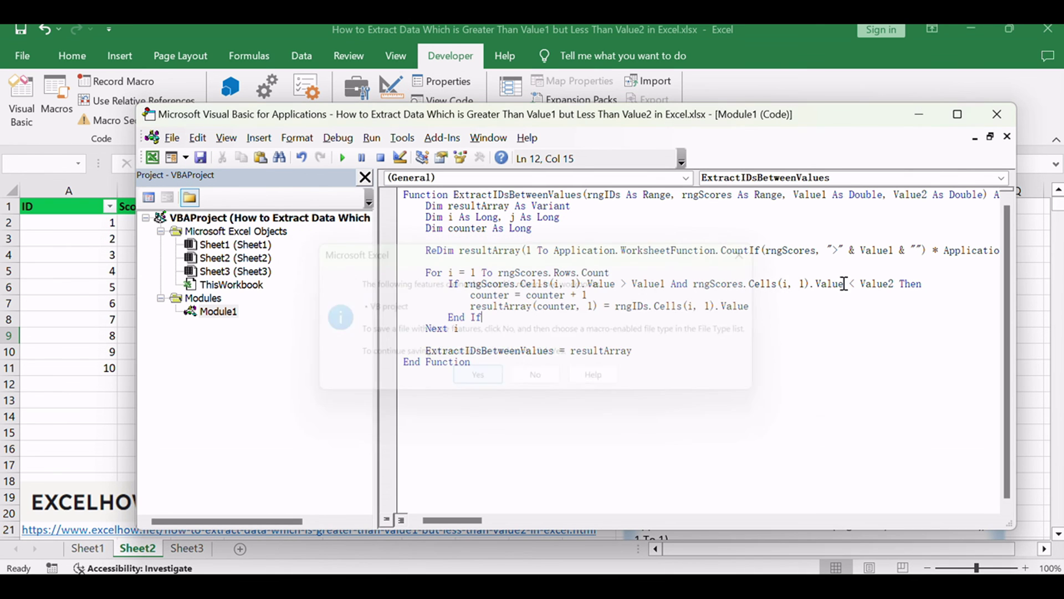
pyautogui.click(997, 114)
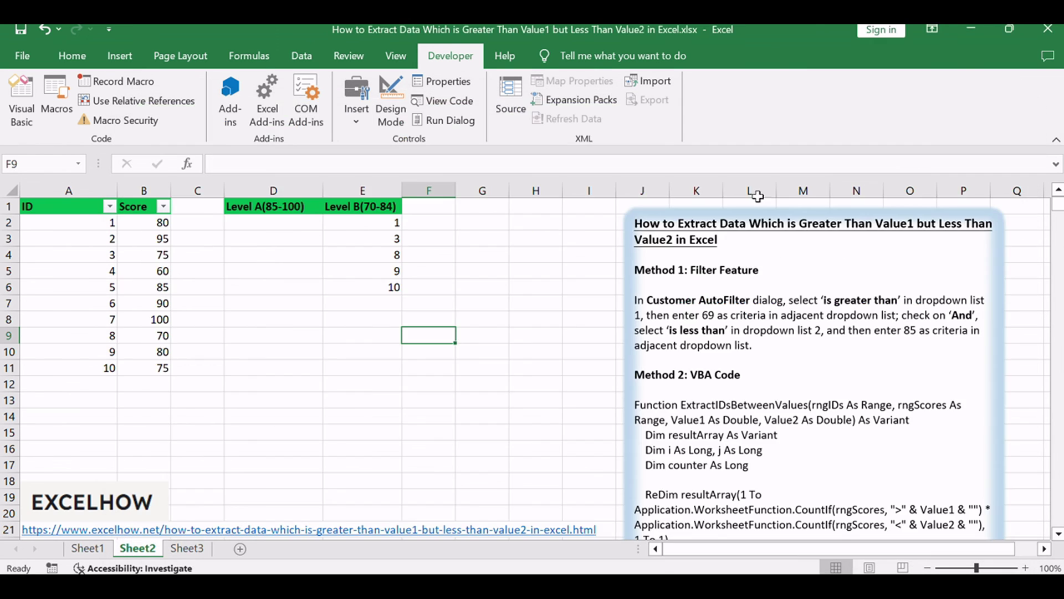
# Step: Enter the formula =ExtractIDsBetweenValues(A2:A11, B2:B11, 69, 85) in cell F2 on Sheet2
pyautogui.click(444, 224)
pyautogui.write('=ExtractIDsBetweenValues(A2:A11, B2:B11, 69, 85)')
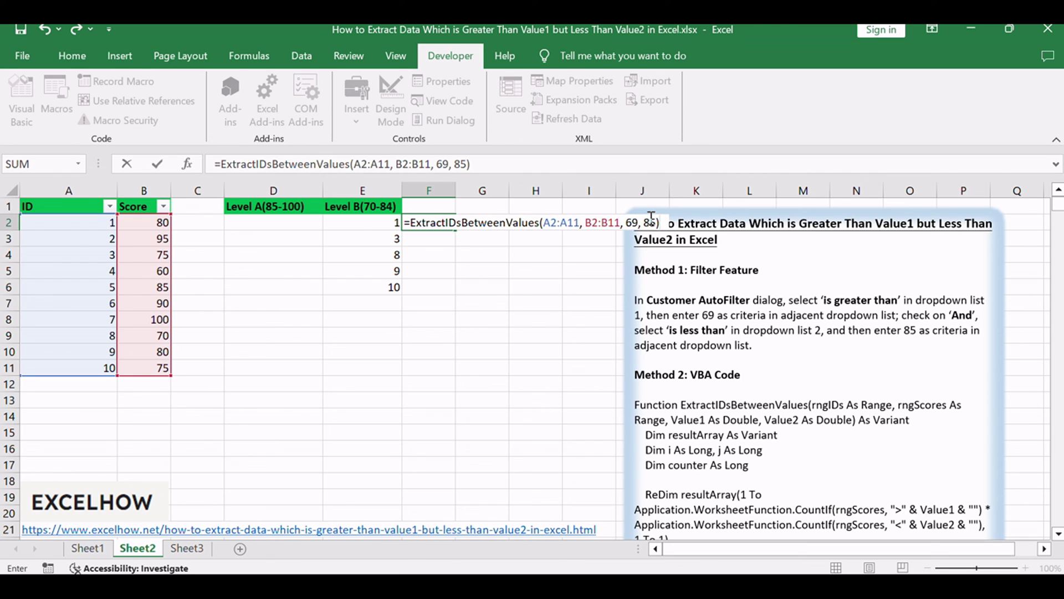
pyautogui.hotkey('alt', 'Tab')
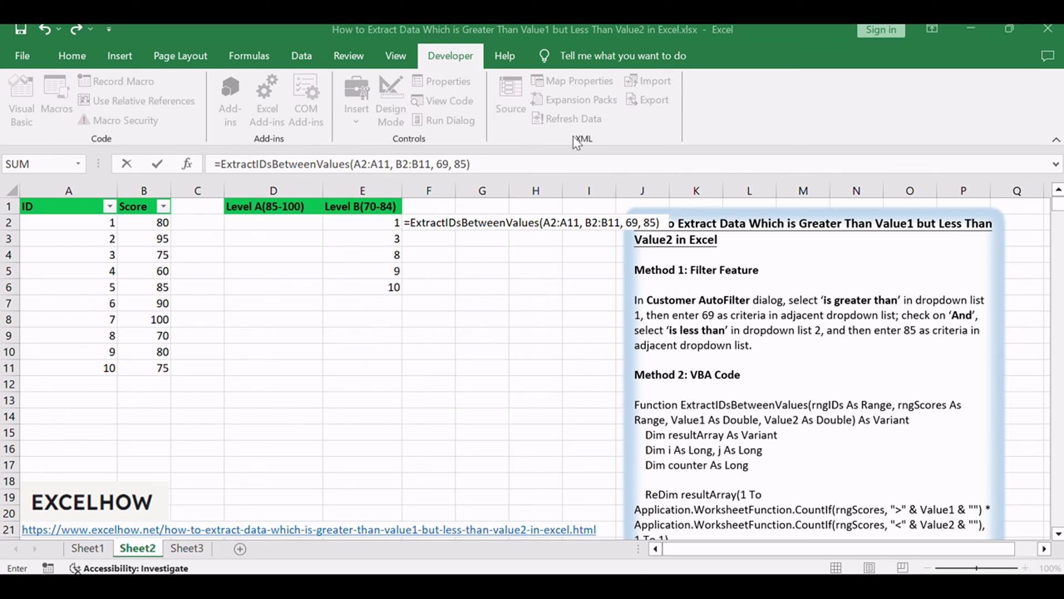
pyautogui.click(470, 163)
pyautogui.press('Return')
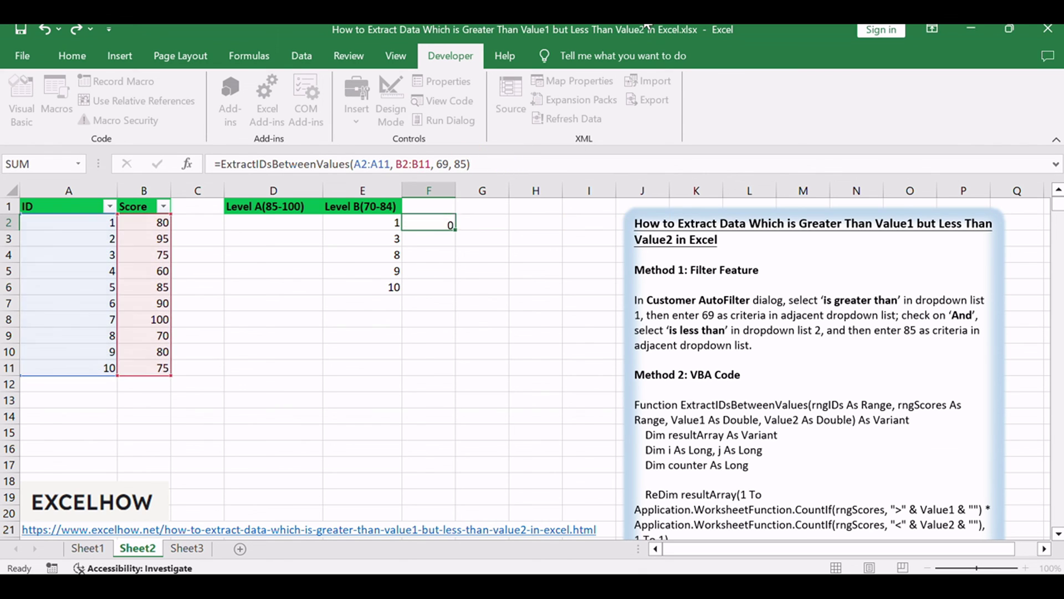
# Step: Evaluate the F2 formula in place to inspect the array it returns, and leave editing without keeping the evaluated values
pyautogui.click(445, 222)
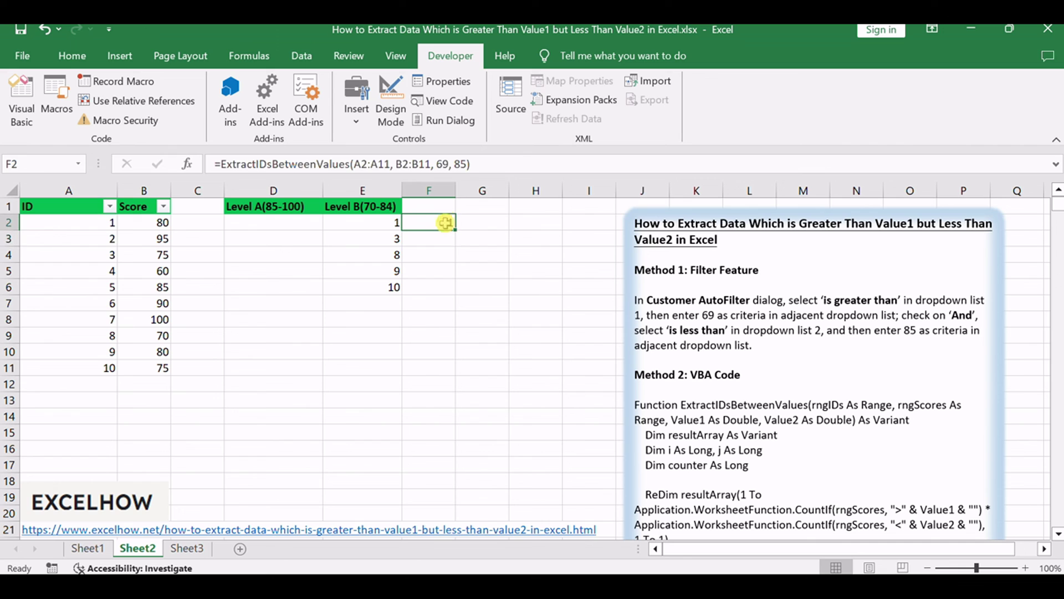
pyautogui.click(324, 164)
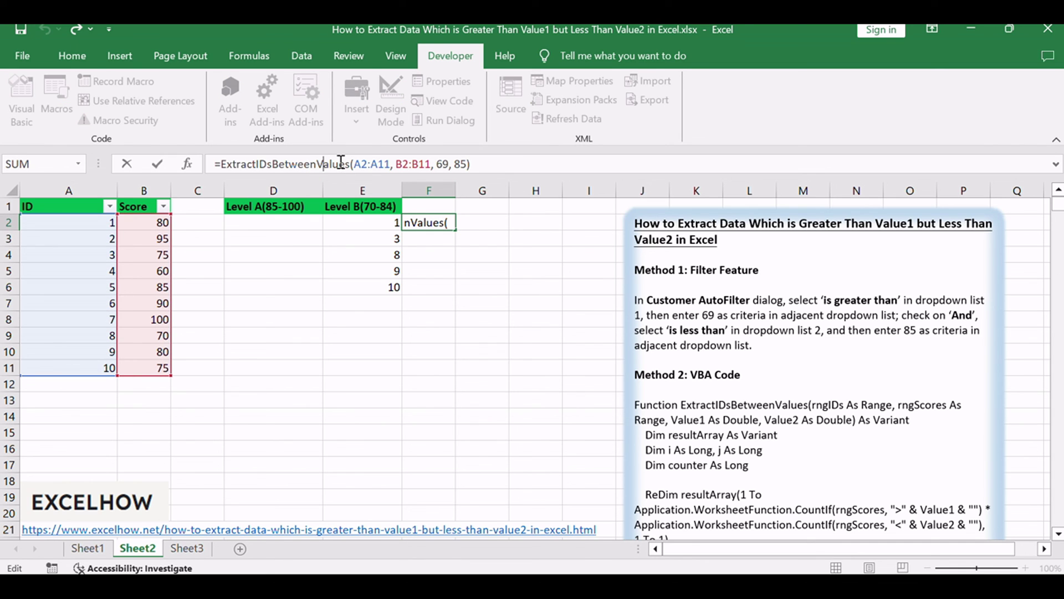
pyautogui.press('F9')
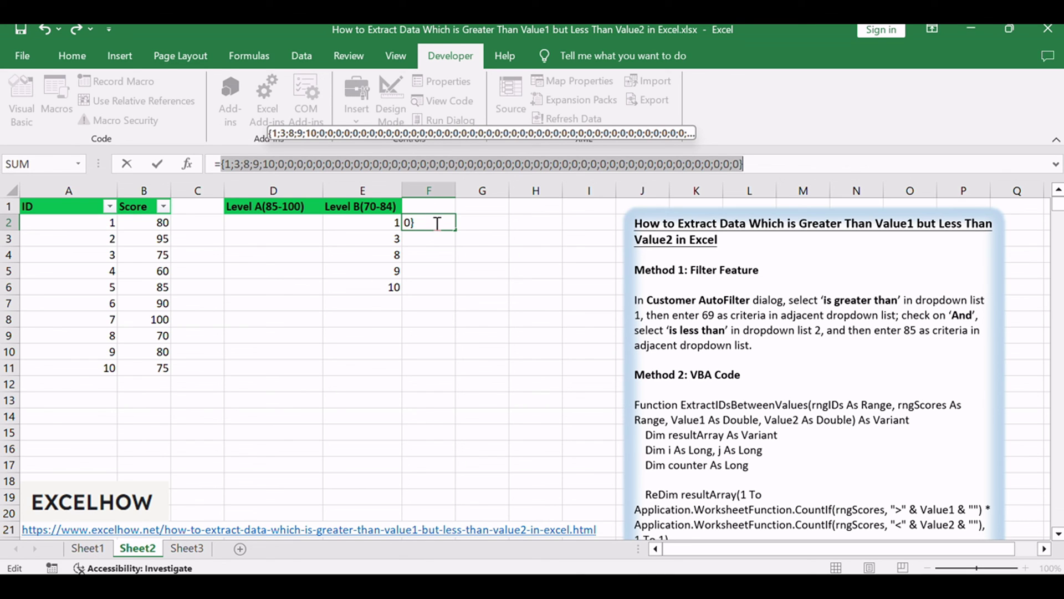
pyautogui.press('Escape')
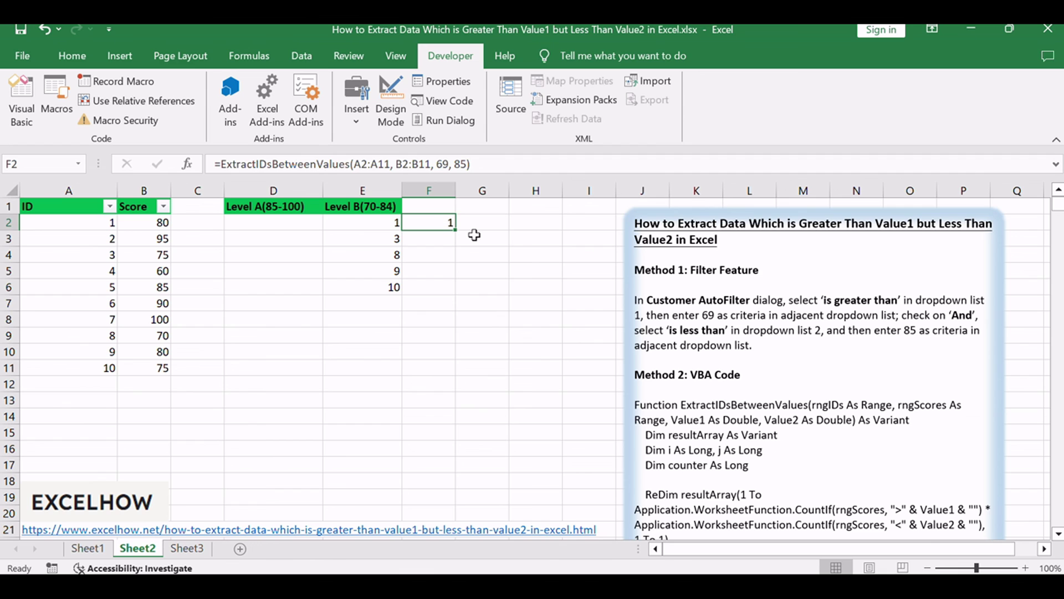
pyautogui.click(705, 297)
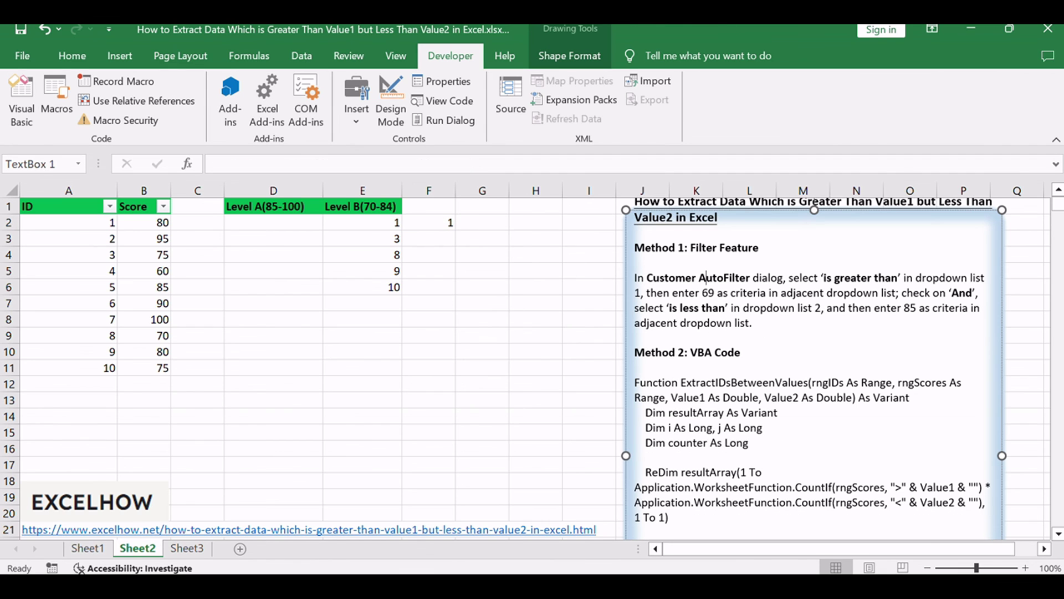
pyautogui.hotkey('alt', 'Tab')
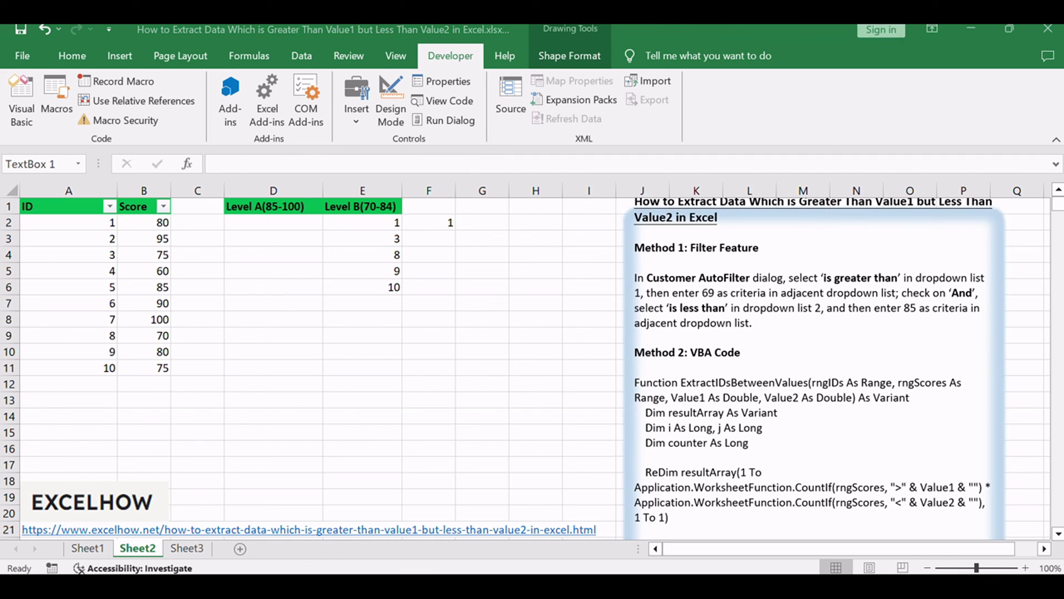